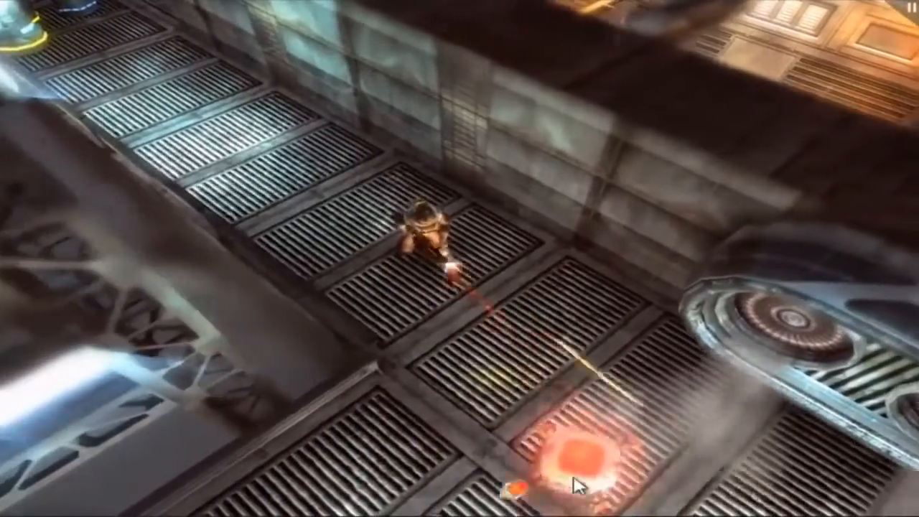
- Run the soldier down the walkway and around the barrels, aiming toward the lower right
key(s)
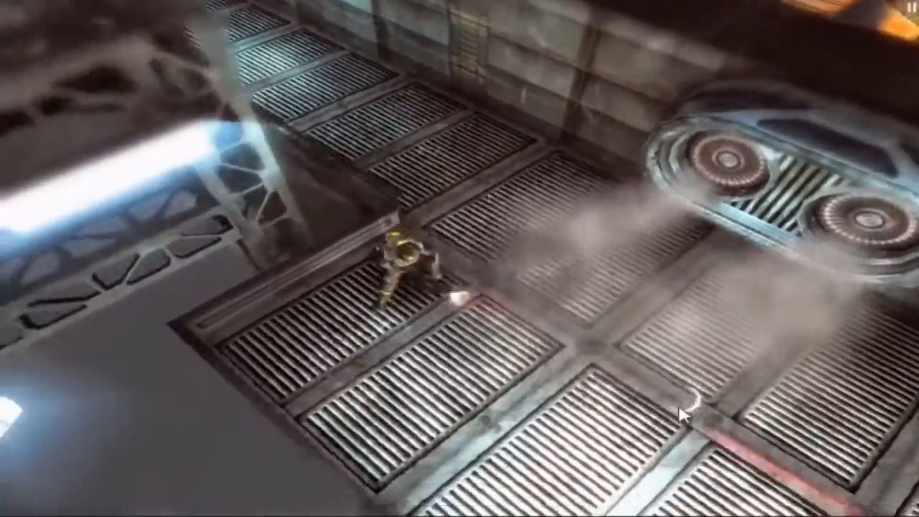
key(a)
key(d)
mouse_move(711, 375)
mouse_down()
mouse_move(691, 389)
mouse_move(637, 354)
mouse_up()
key(s)
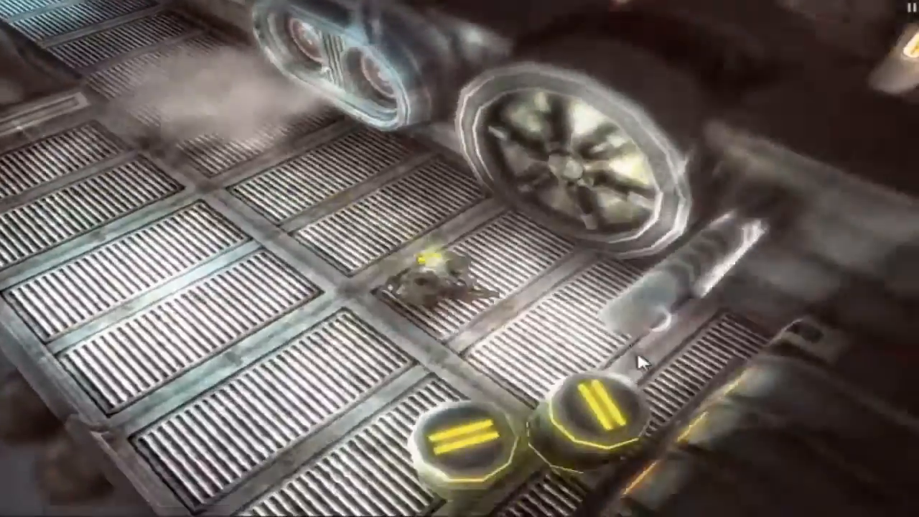
key(a)
key(w)
key(d)
- Run the soldier toward the big wheel, under its axle and back out
key(w)
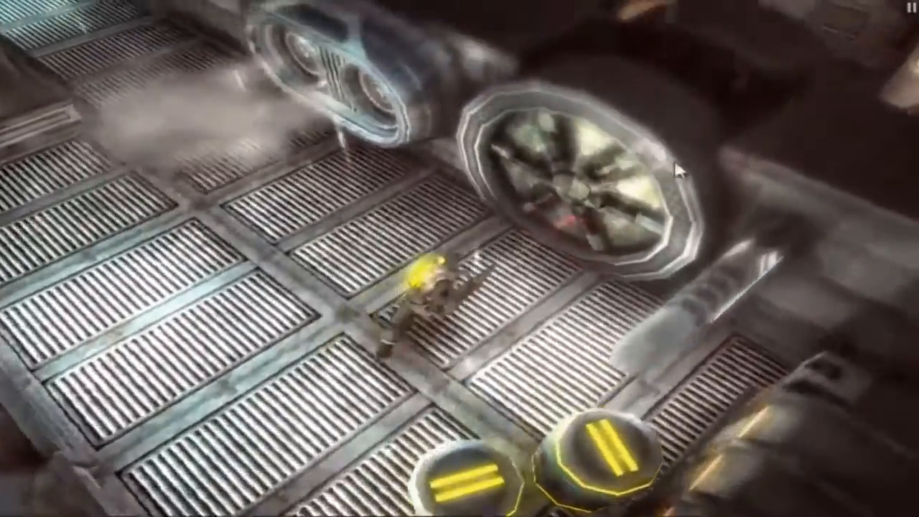
key(d)
key(a)
key(w)
key(d)
key(a)
key(d)
key(w)
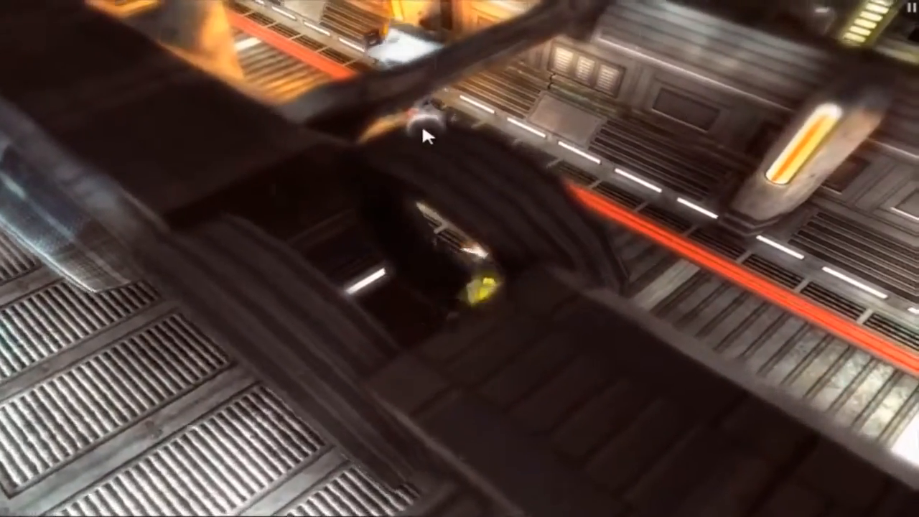
key(d)
- Shoot approaching enemies while dodging around the pillar, then run up the red-line corridor
key(d)
click(300, 143)
key(d)
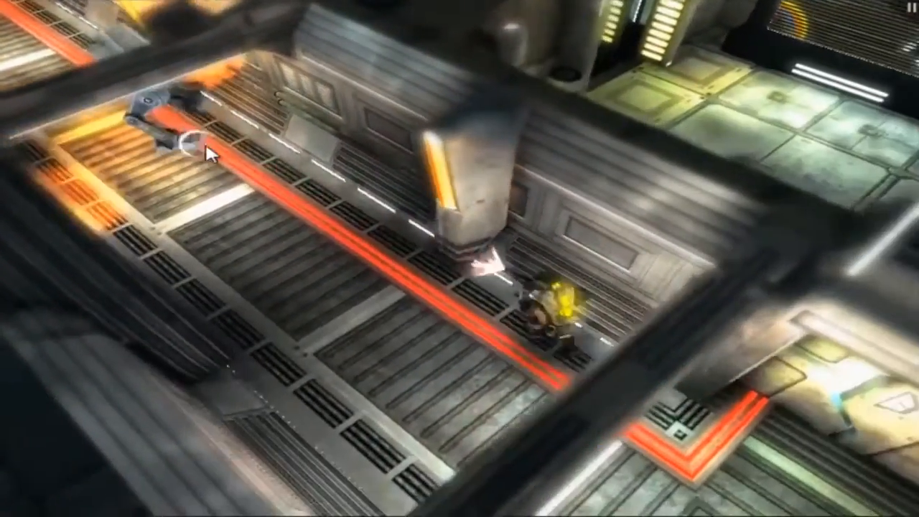
key(a)
click(365, 155)
key(a)
key(d)
click(322, 195)
key(w)
key(a)
key(d)
key(a)
click(823, 458)
key(d)
key(d)
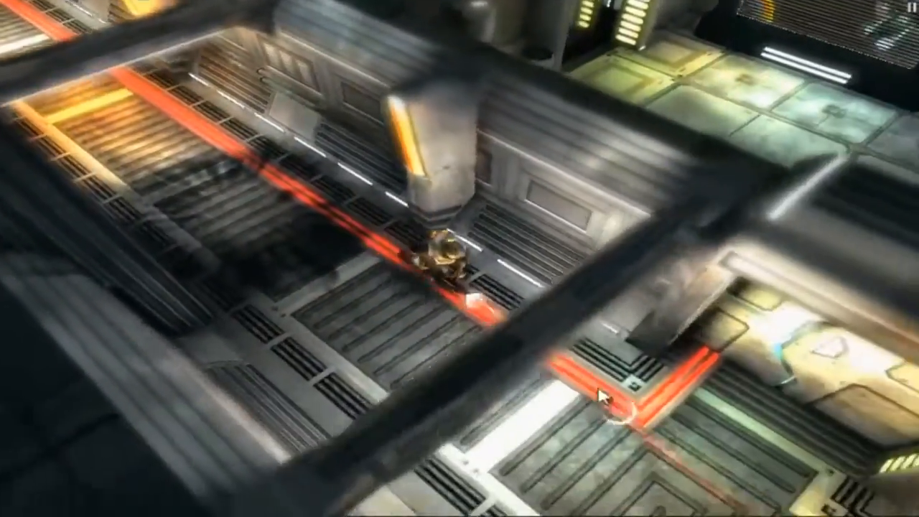
key(w)
key(s)
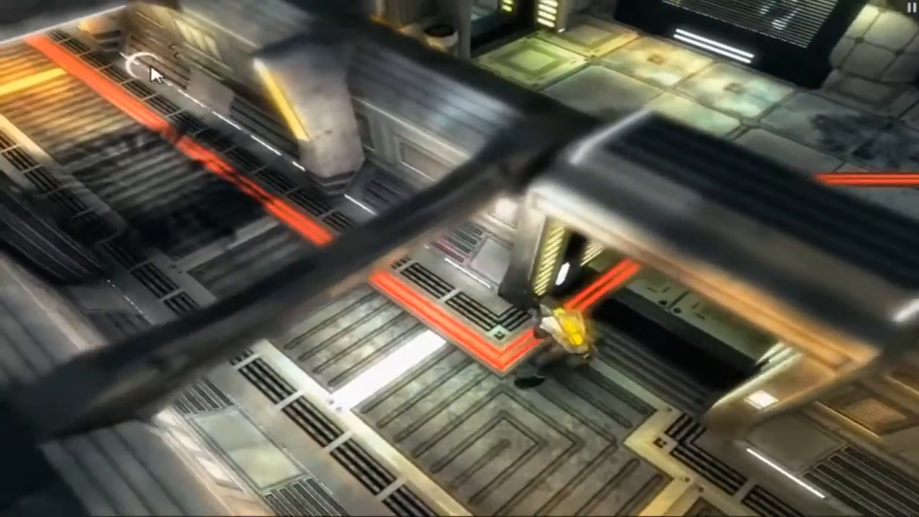
key(a)
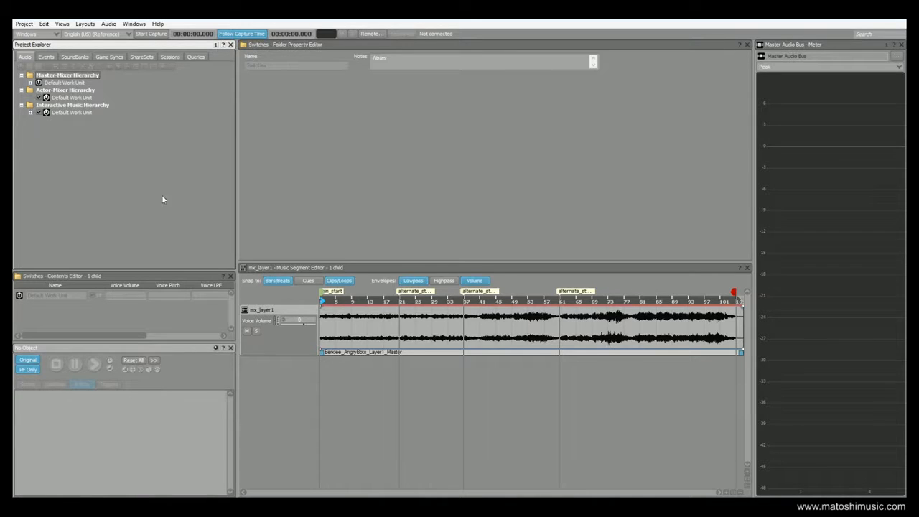
- Expand Player_State in the Game Syncs tab to review its states
click(108, 56)
click(30, 98)
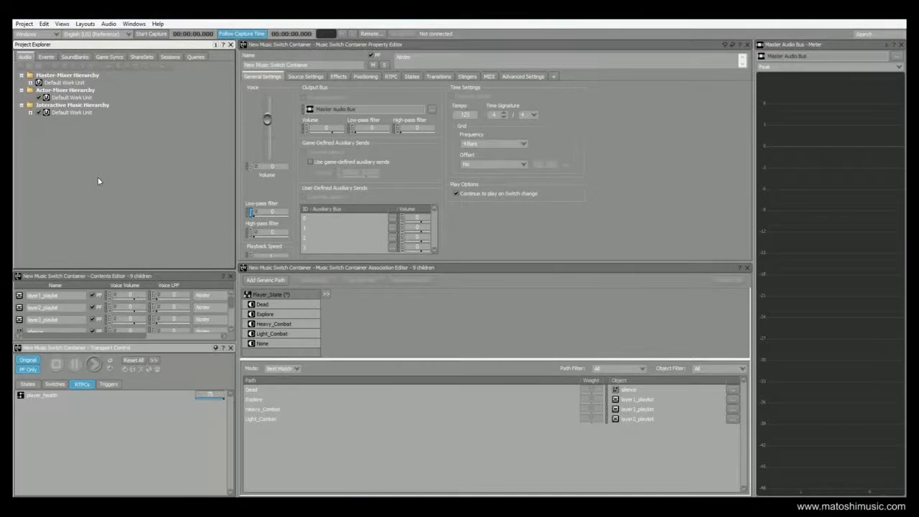
- Review the three layer playlists and assign layer3_playlist to the Heavy_Combat state
click(30, 112)
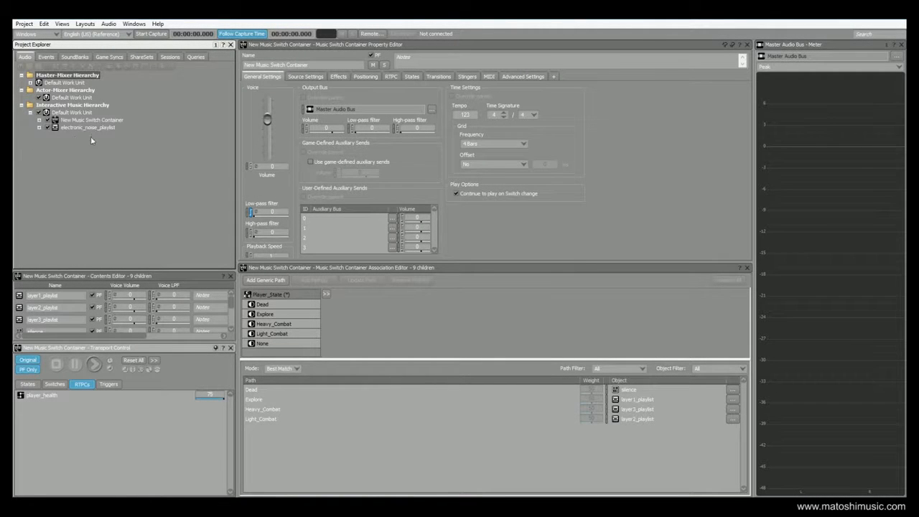
click(39, 120)
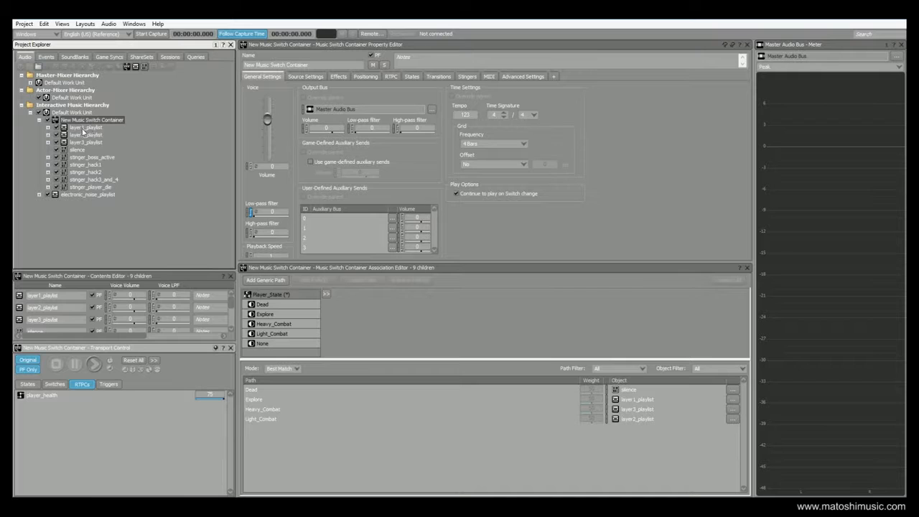
click(97, 130)
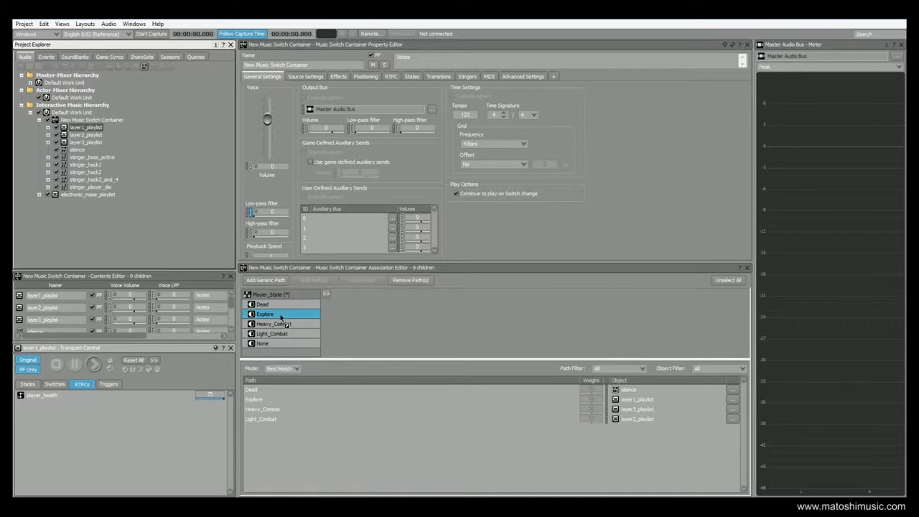
click(85, 135)
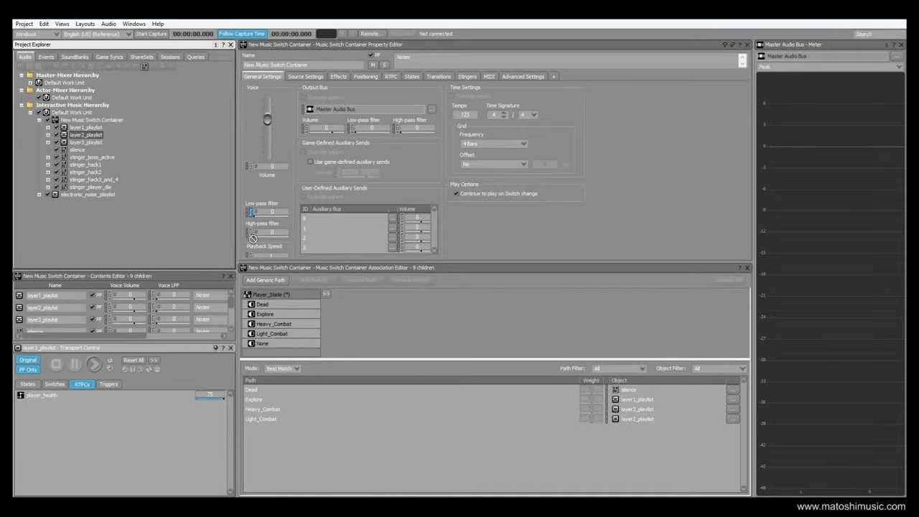
click(272, 334)
click(87, 142)
click(277, 306)
drag(278, 307, 289, 325)
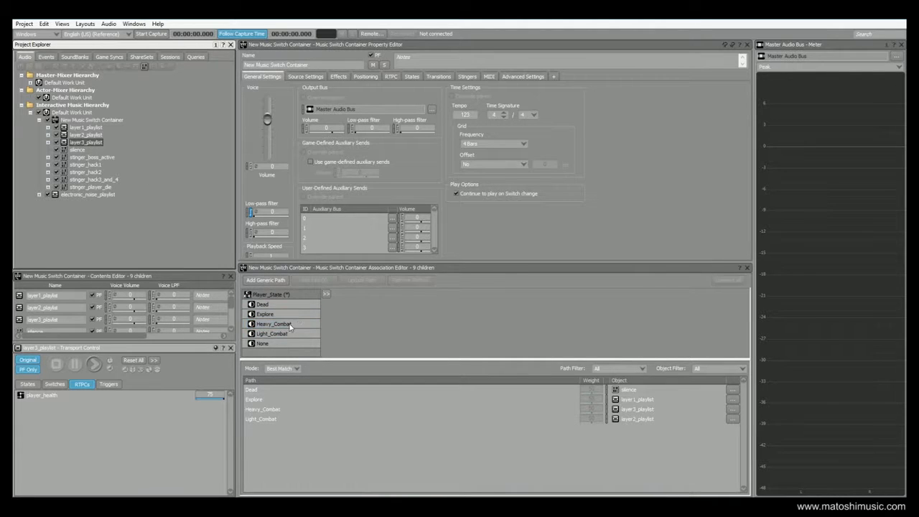
- Expand layer1_playlist and open its mx_layer1 segment
click(85, 127)
click(48, 127)
click(89, 135)
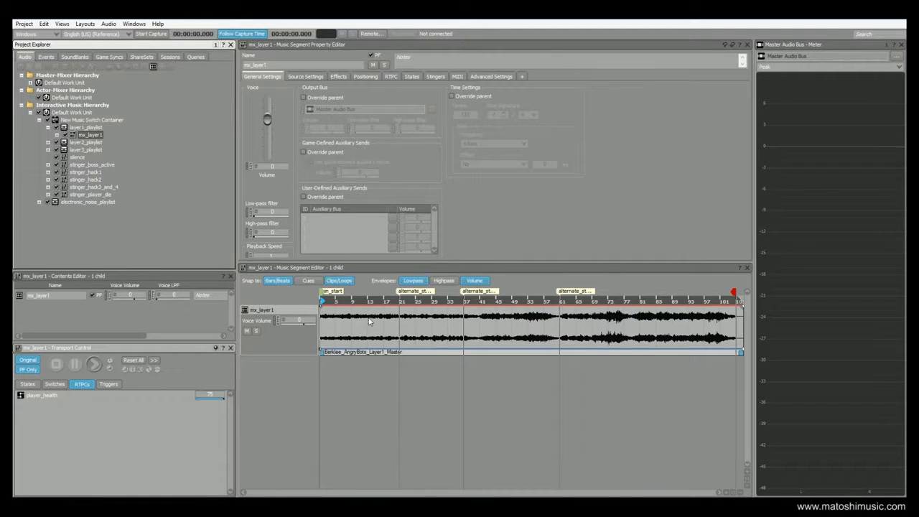
- Play and stop mx_layer1, then expand layer2_playlist and open mx_layer2
click(94, 365)
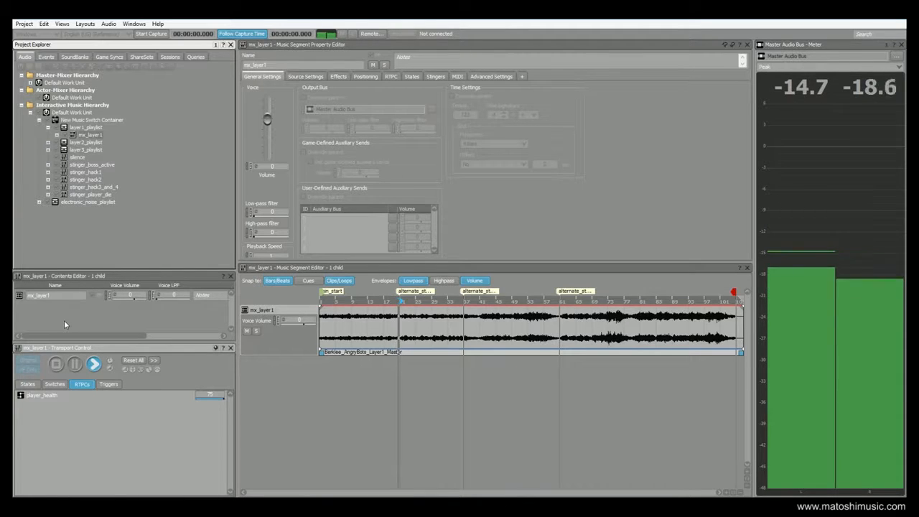
click(57, 365)
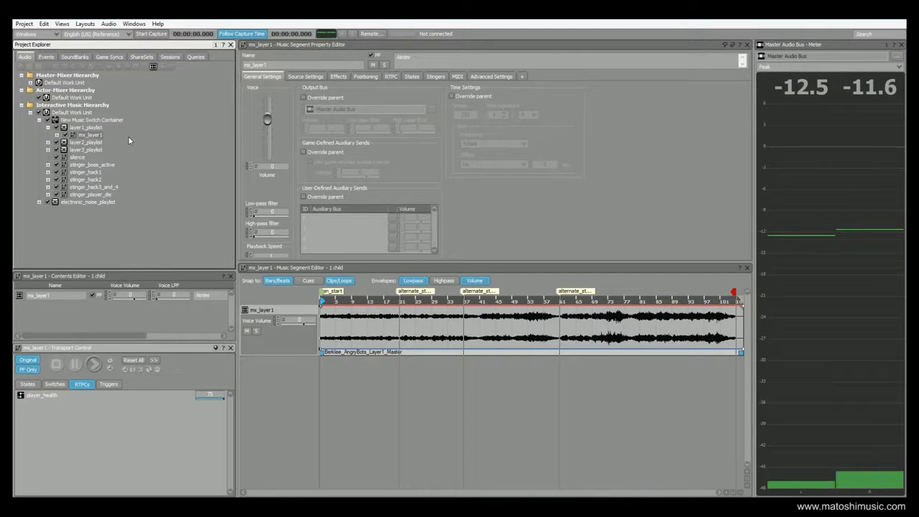
click(49, 143)
click(82, 149)
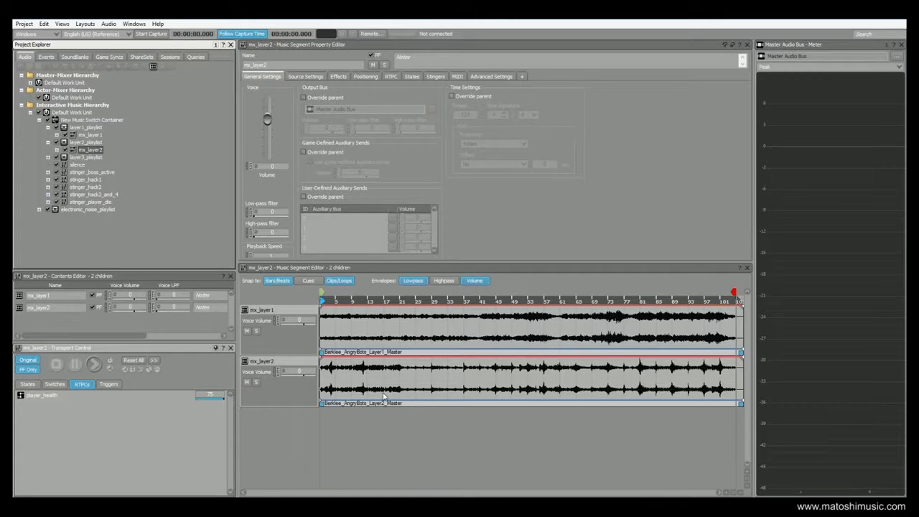
- Play and stop mx_layer2, then open and expand layer3_playlist to reveal mx_layer3
click(96, 364)
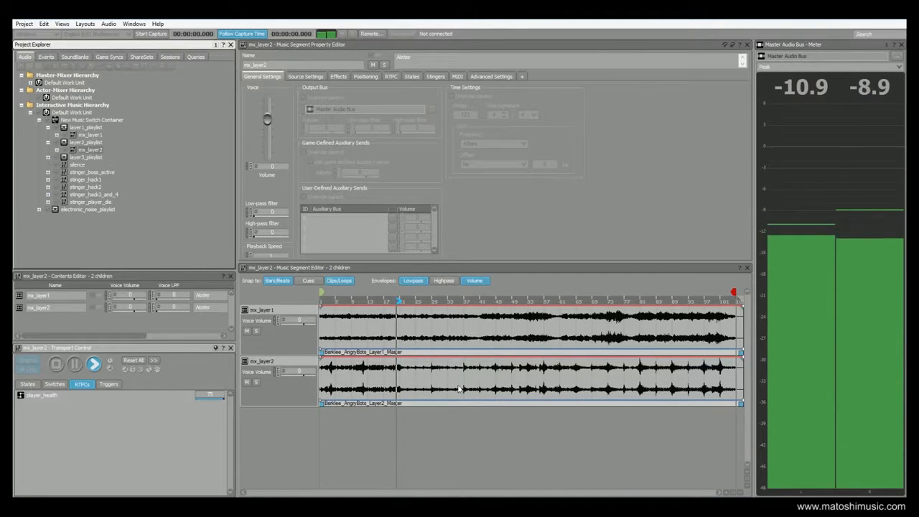
click(56, 366)
click(79, 156)
click(48, 157)
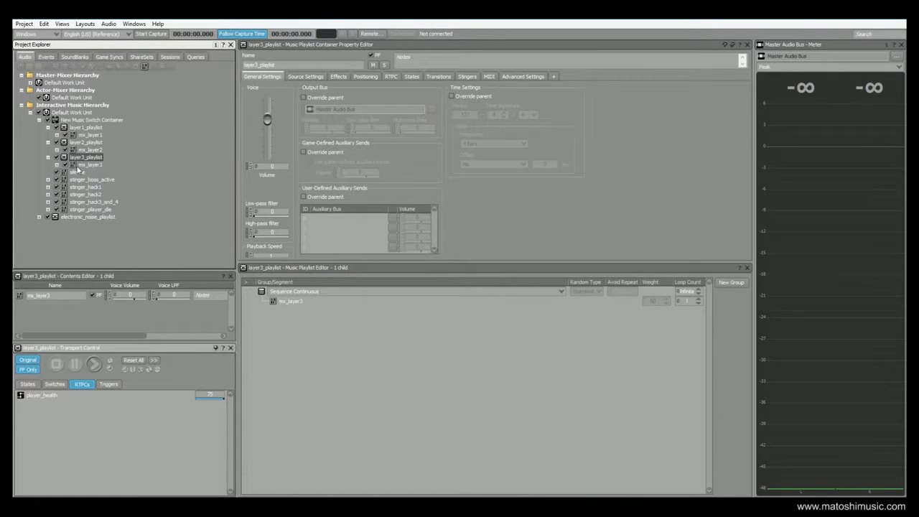
- Open mx_layer3, set the play cursor near bar 21 and start playback
click(78, 164)
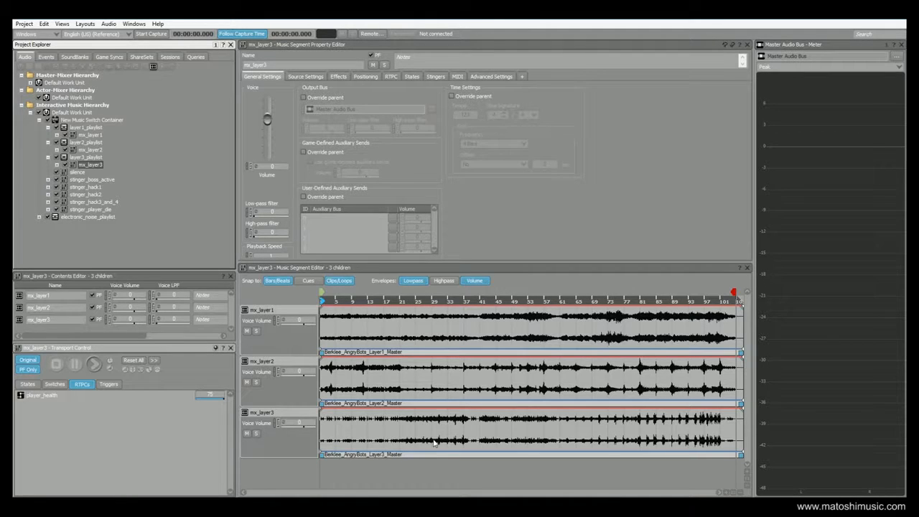
click(401, 302)
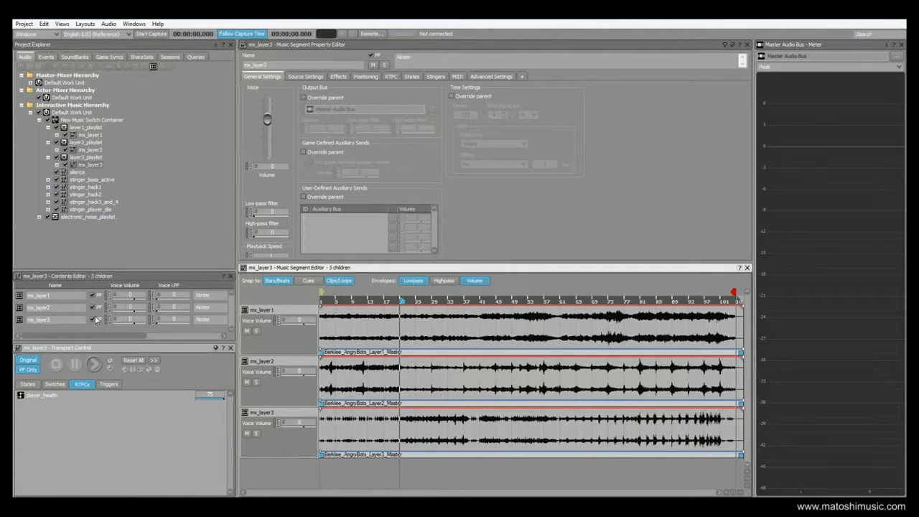
click(95, 364)
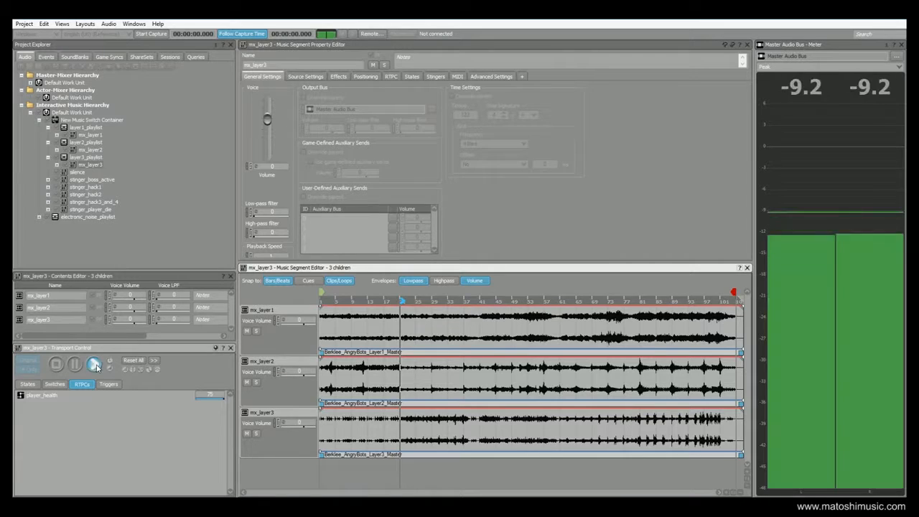
- Solo the mx_layer3 and mx_layer2 tracks in turn, unsolo them, and stop playback
click(257, 436)
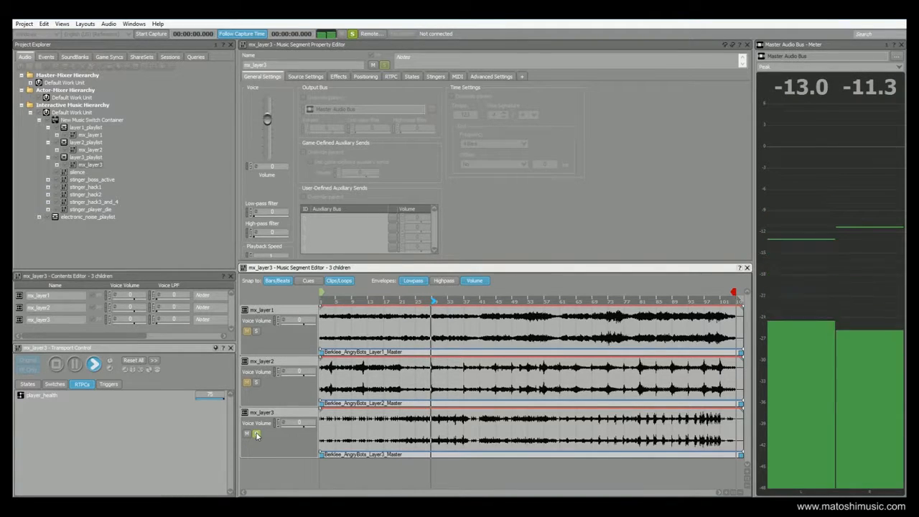
click(257, 435)
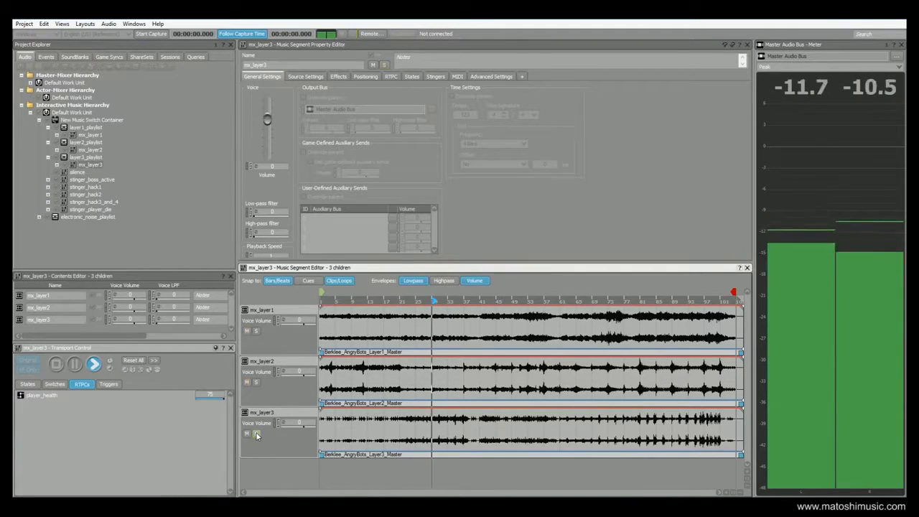
click(255, 382)
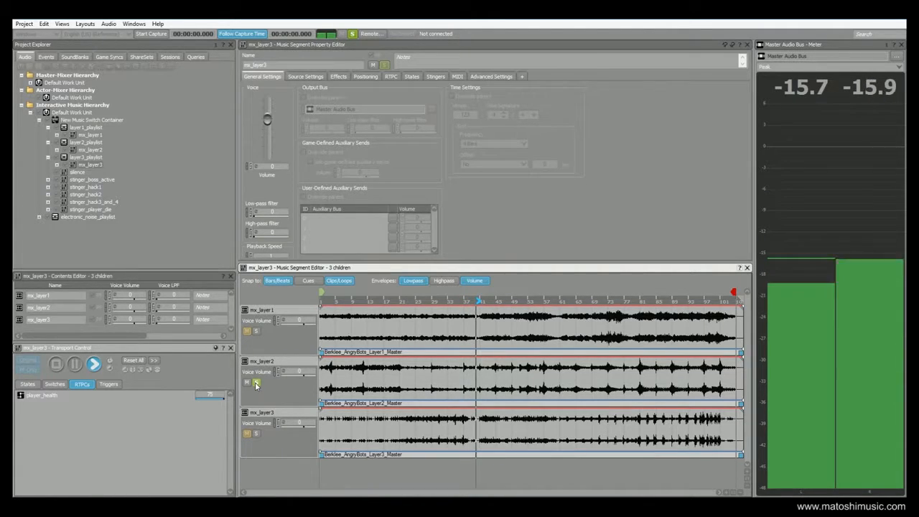
click(256, 384)
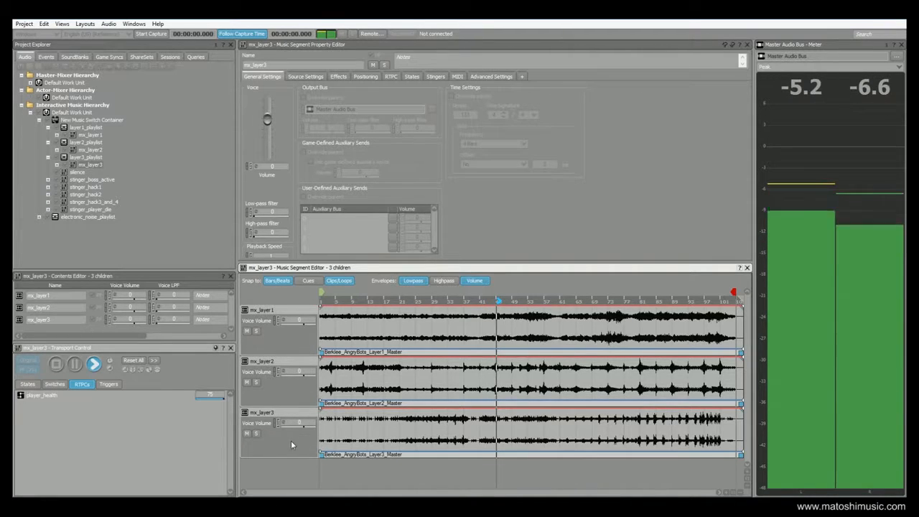
click(56, 364)
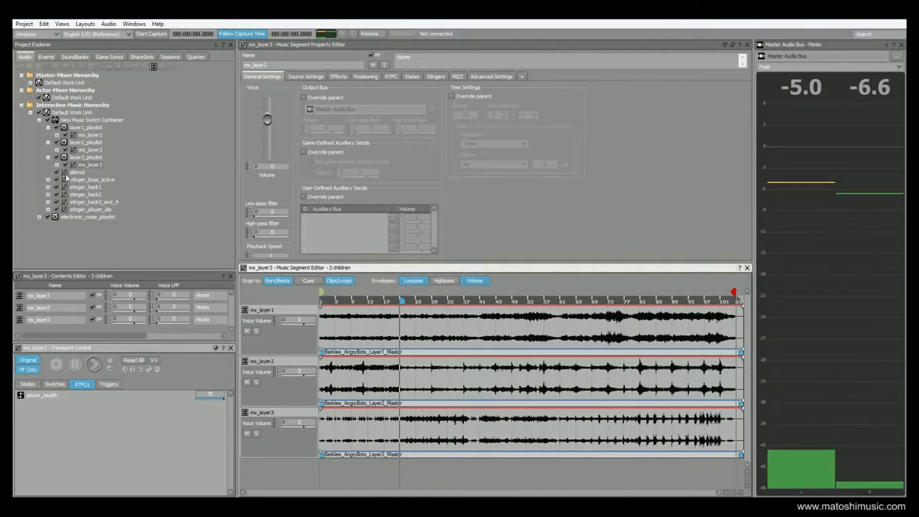
- Collapse the three layer playlists and open the silence segment
click(47, 127)
click(48, 135)
click(49, 143)
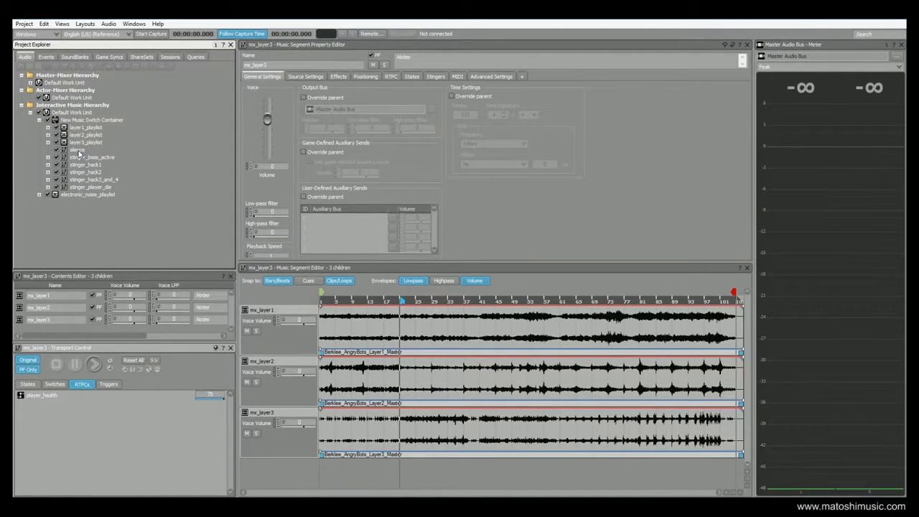
click(77, 150)
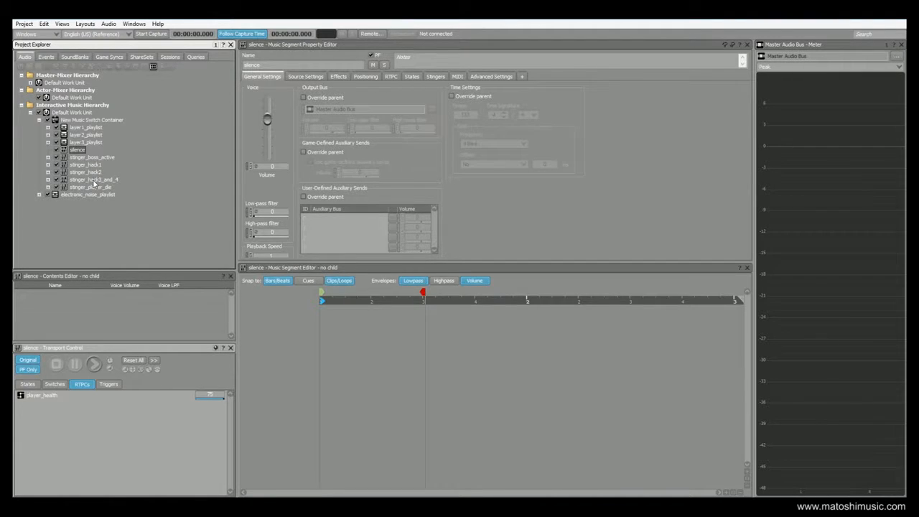
- Audition stinger_hack1, stinger_boss_active and stinger_player_die one after another
click(86, 166)
click(94, 364)
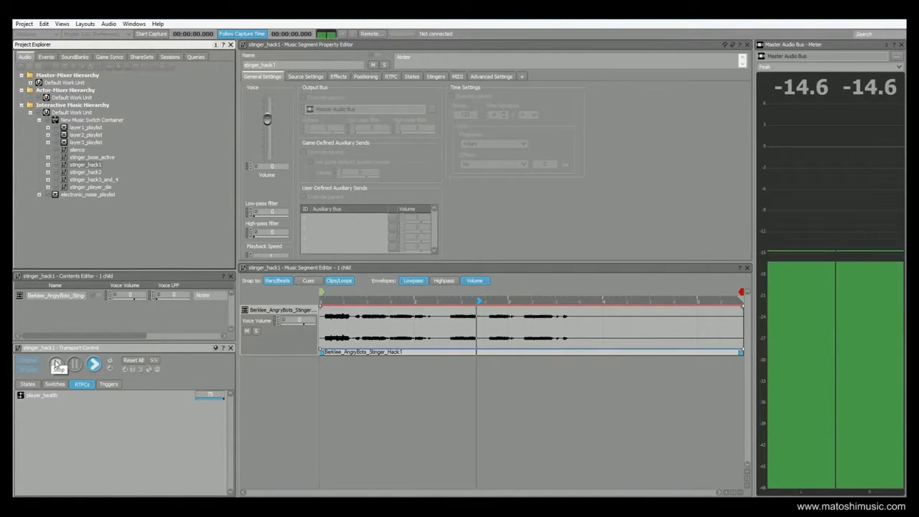
click(56, 363)
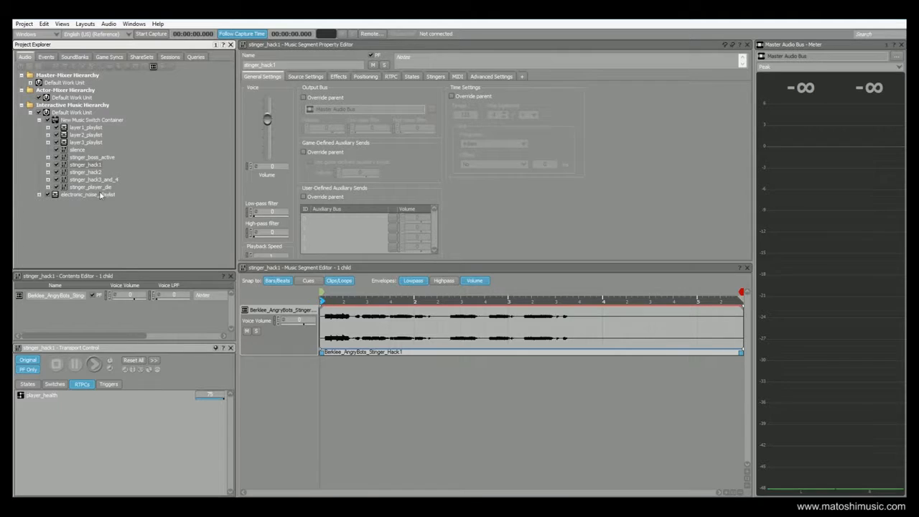
click(85, 157)
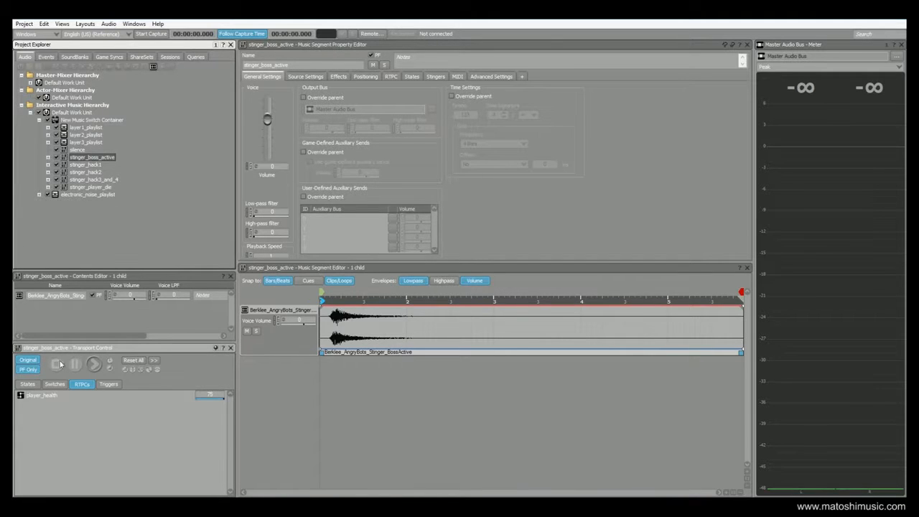
click(94, 364)
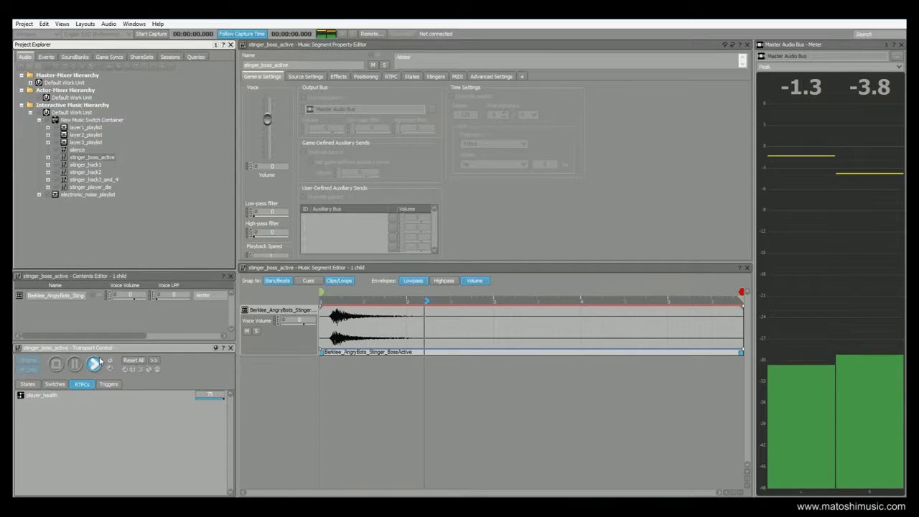
click(58, 365)
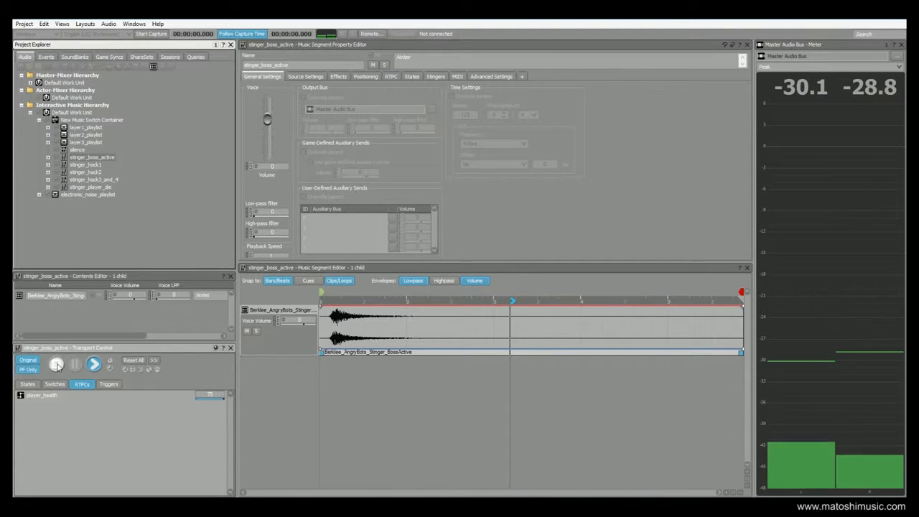
click(87, 188)
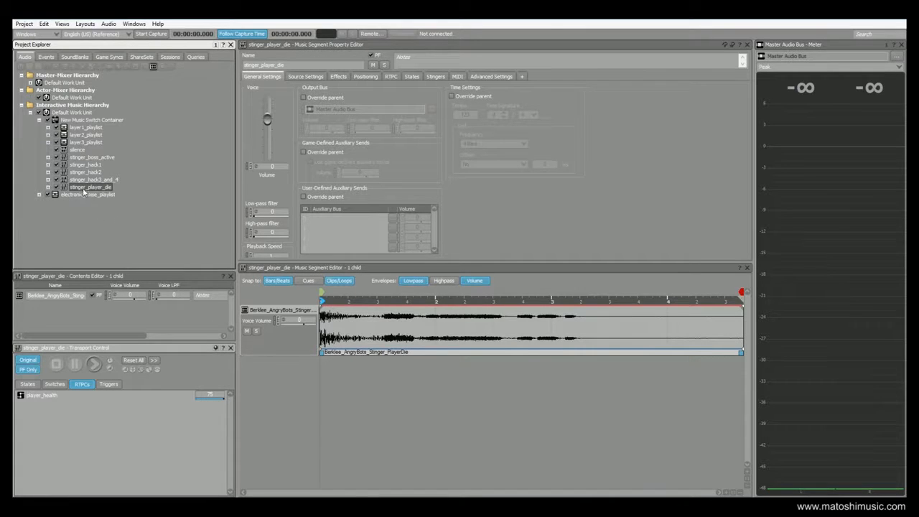
click(94, 365)
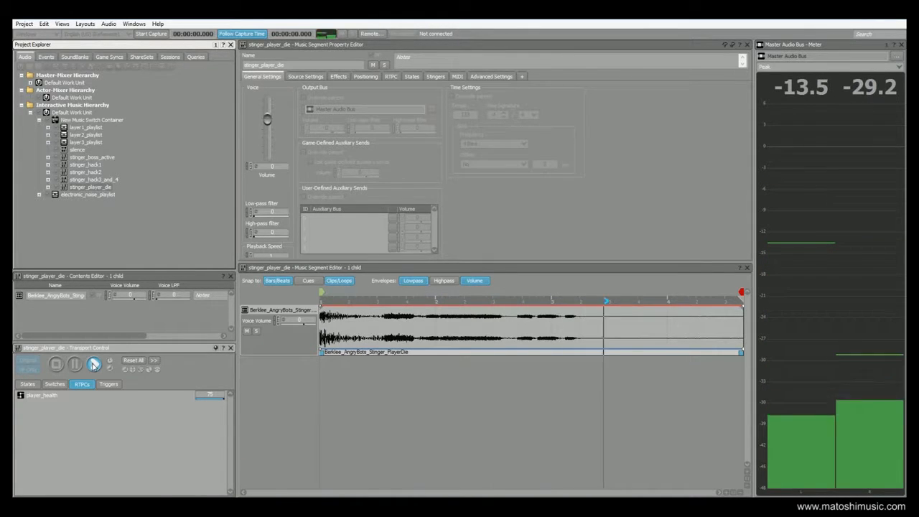
click(56, 365)
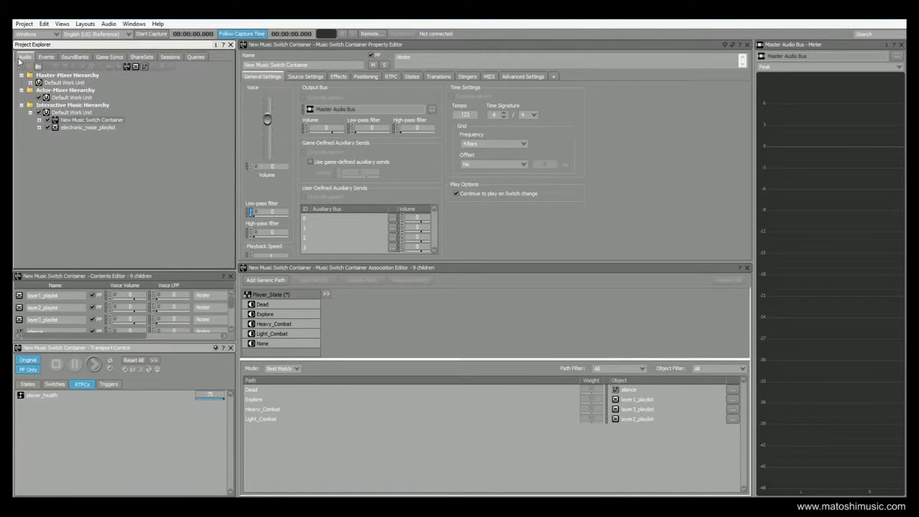
- Switch to the Events list and open the level_start event
click(45, 56)
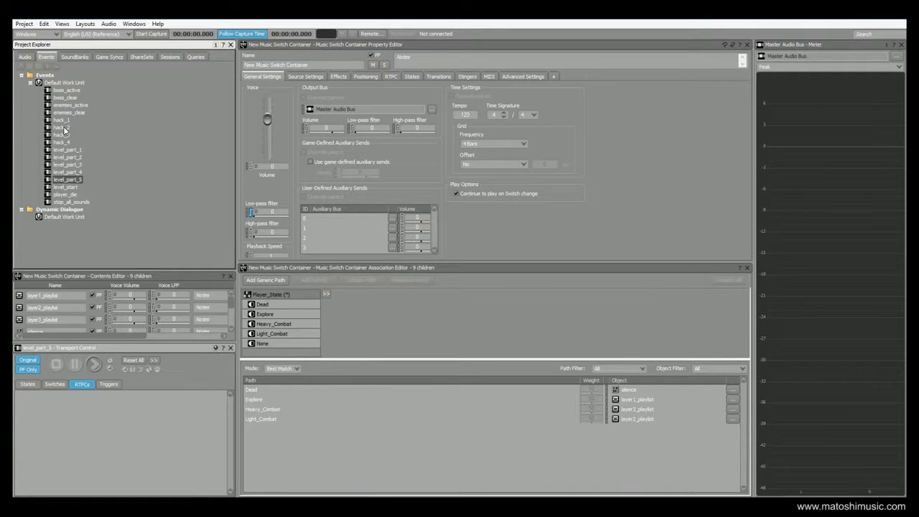
click(75, 188)
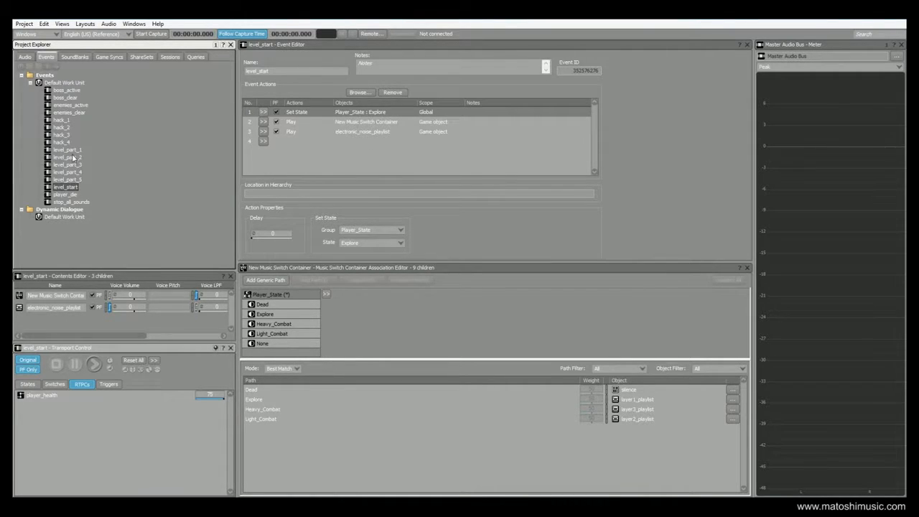
- Inspect the boss_active, boss_clear, enemies_active, enemies_clear and hack_1 events in turn
click(62, 91)
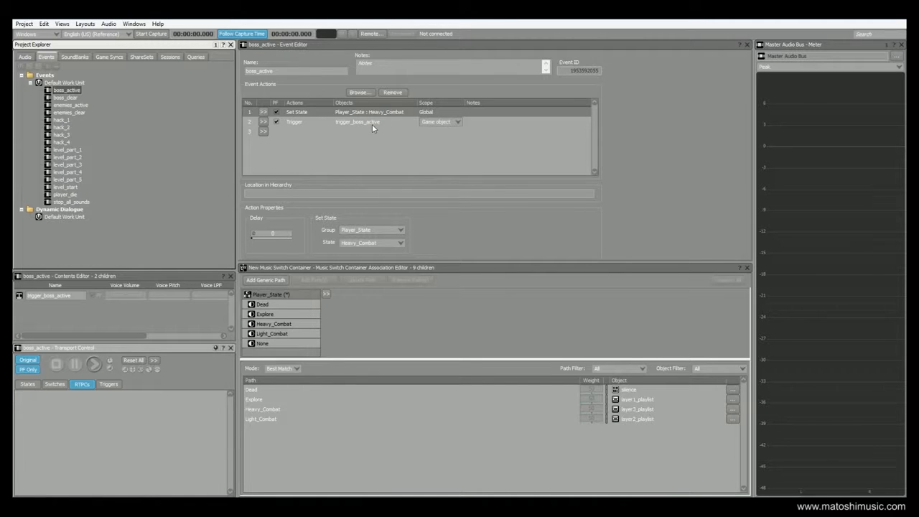
click(65, 98)
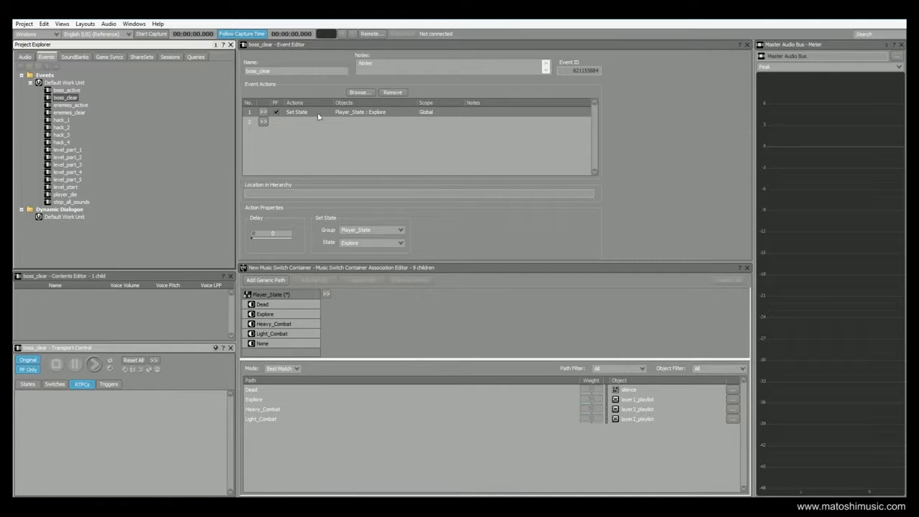
click(66, 106)
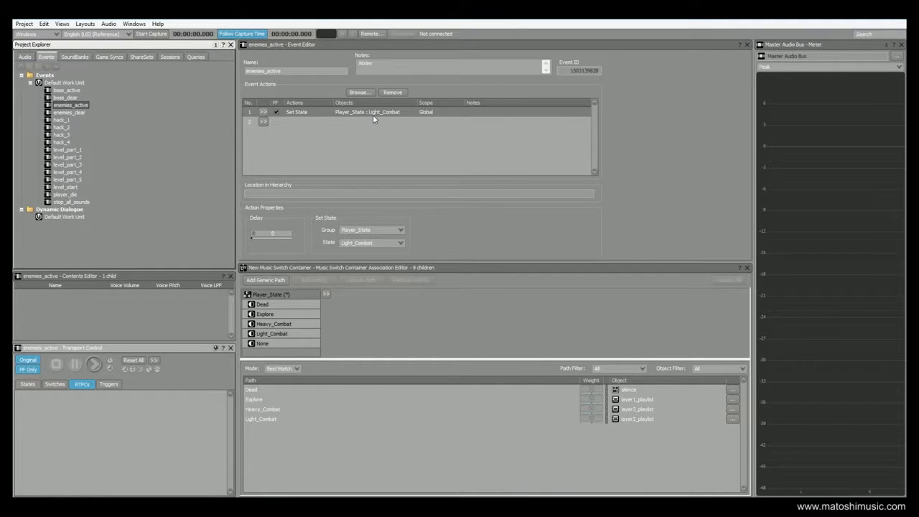
click(65, 112)
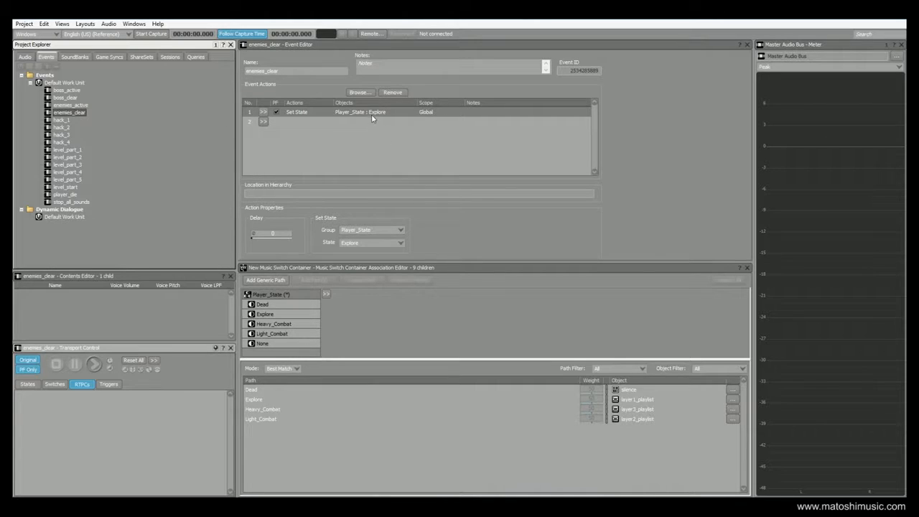
click(61, 120)
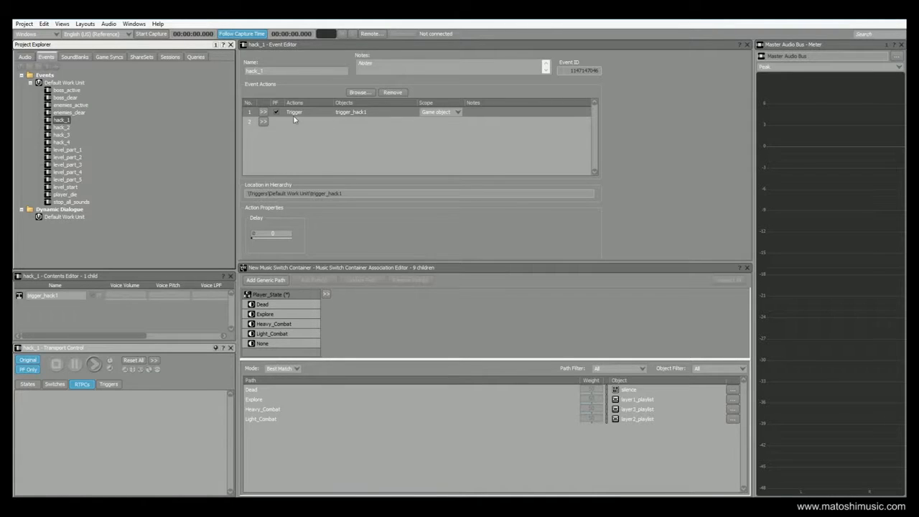
- Browse hack_3, hack_4 and level_part_1 to level_part_5, ending on level_part_1 (Player_State Explore)
click(61, 135)
click(62, 143)
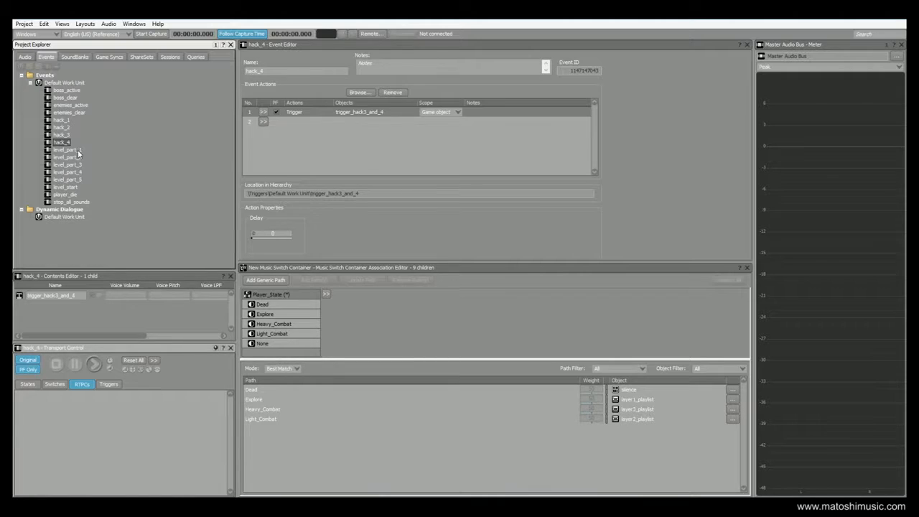
click(78, 151)
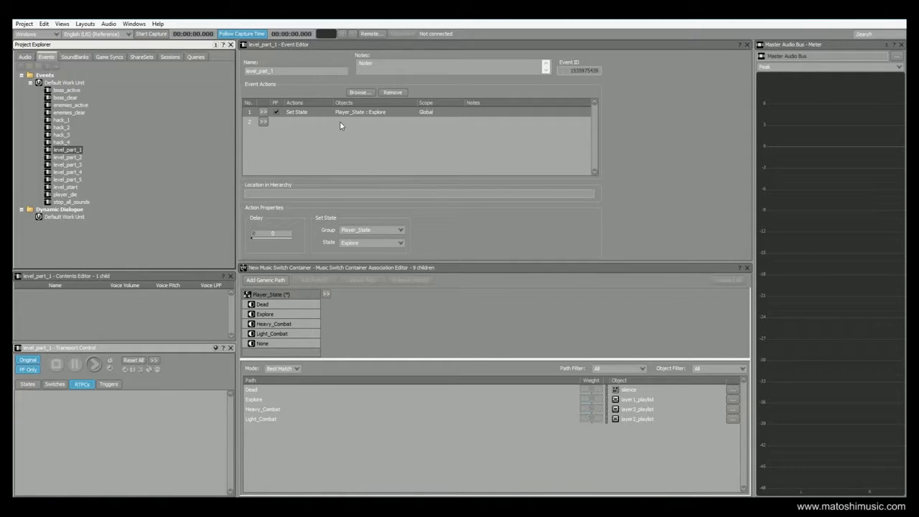
click(79, 157)
click(77, 167)
click(76, 178)
click(77, 150)
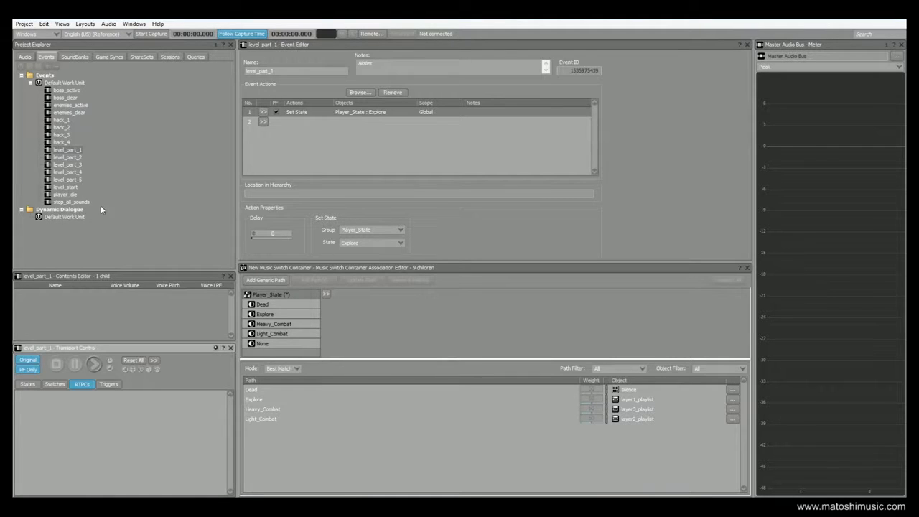
- In Soundcaster, play level_start, then enemies_active for Light_Combat and enemies_clear for Explore
click(63, 24)
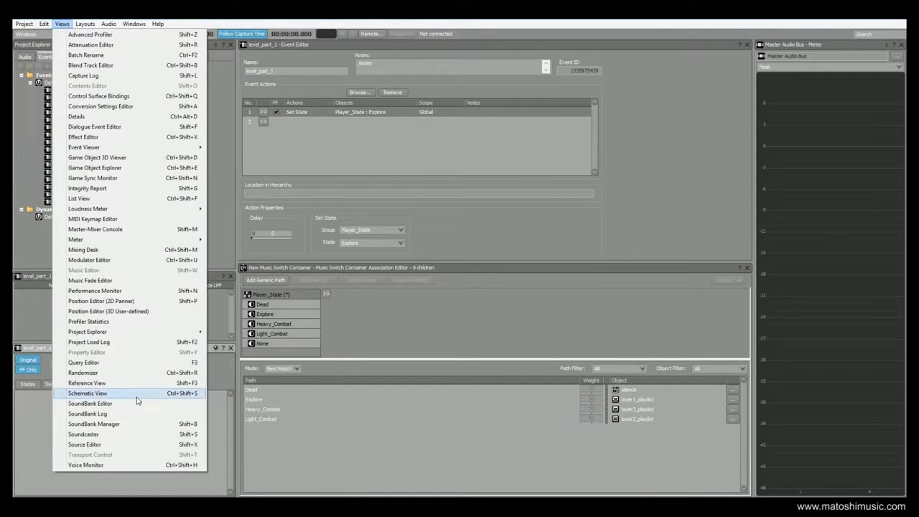
click(122, 433)
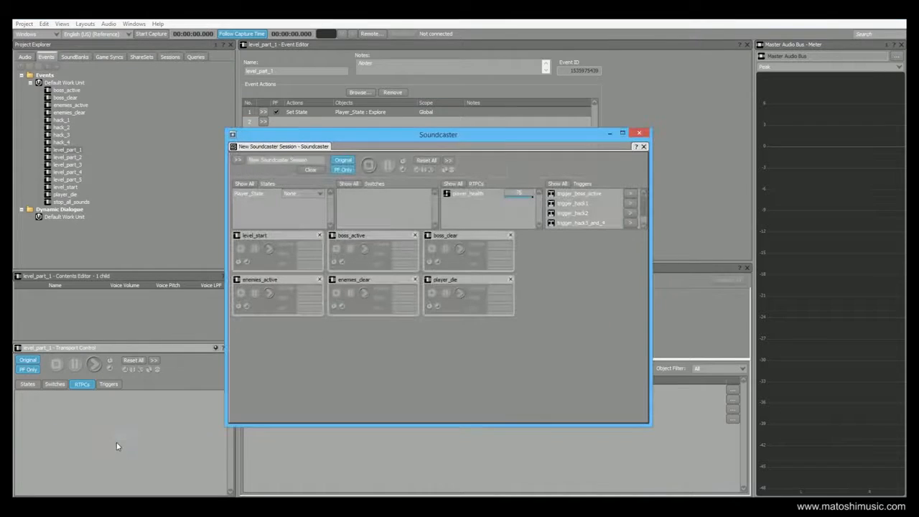
click(269, 250)
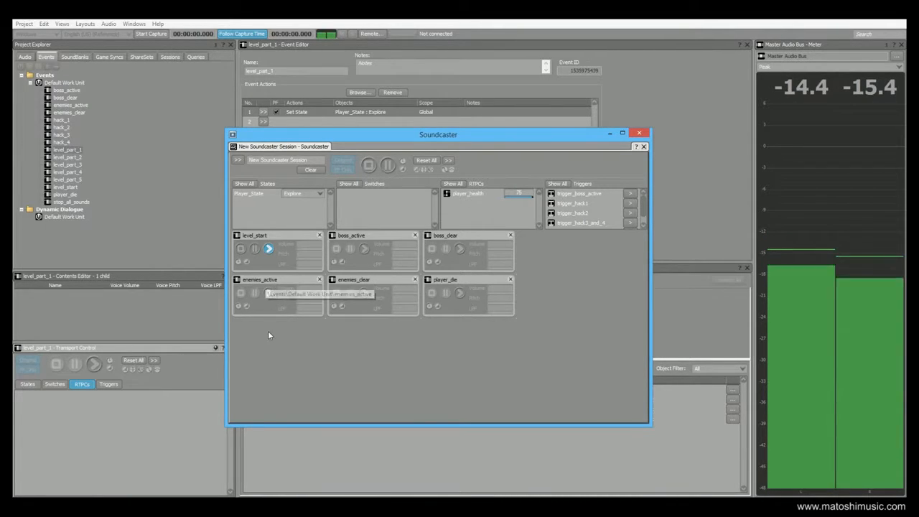
click(269, 294)
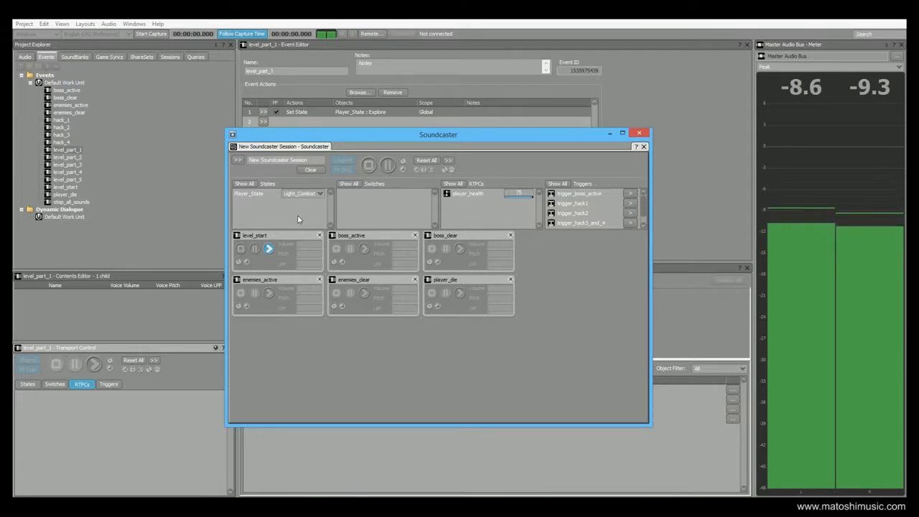
click(365, 293)
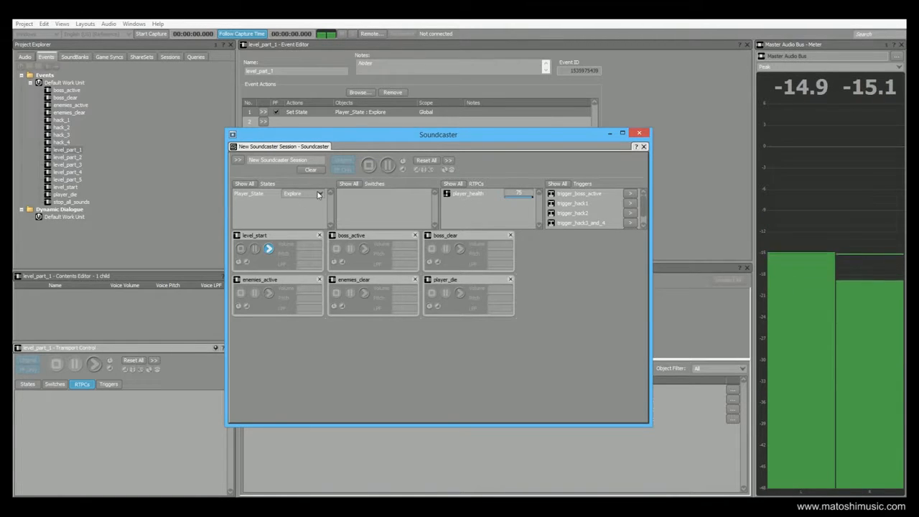
- Play boss_active, fire trigger_boss_active and play boss_clear, then show the Game Syncs Switches folder
click(365, 251)
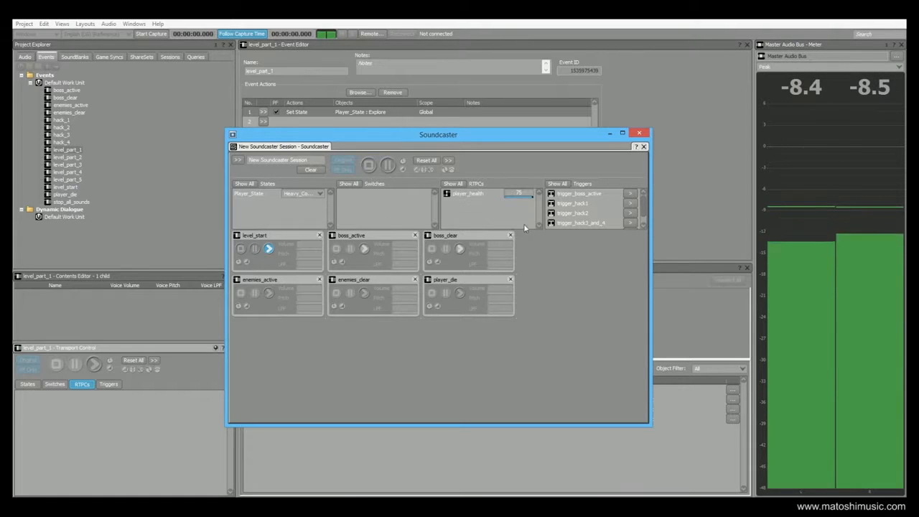
click(633, 194)
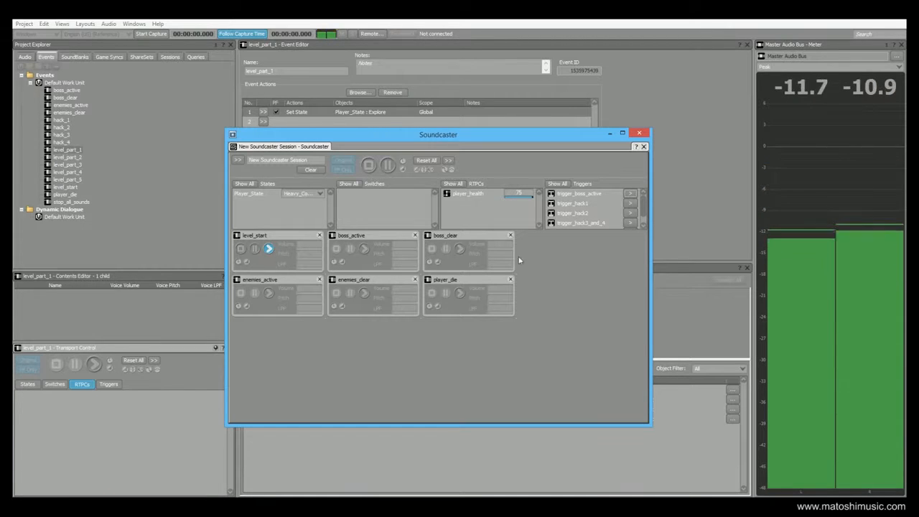
click(460, 252)
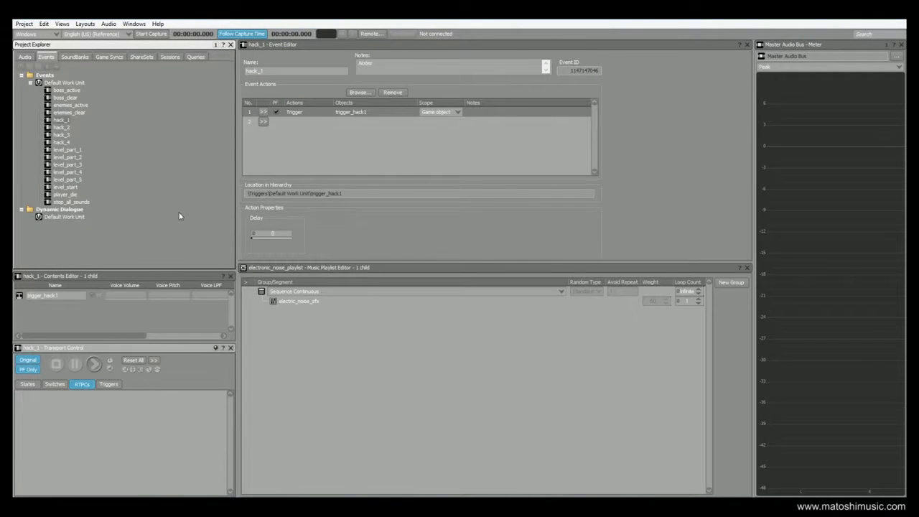
click(108, 57)
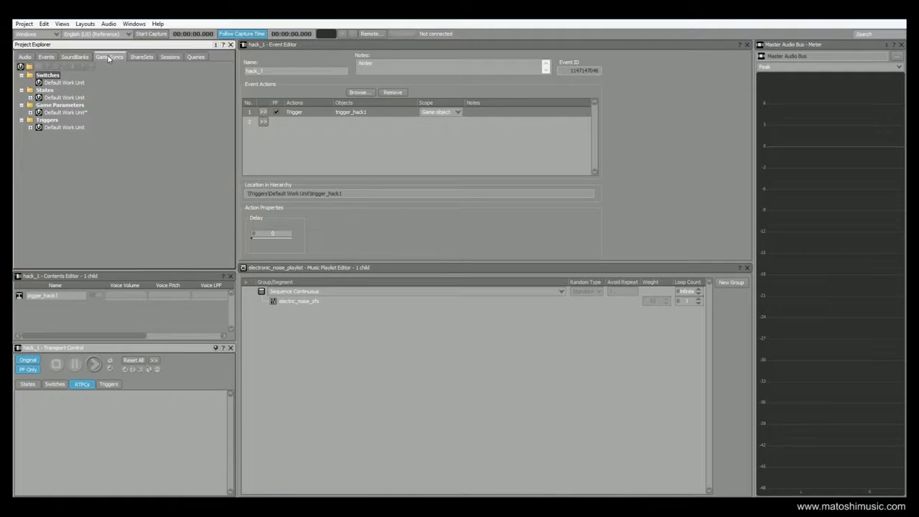
click(30, 120)
- Check player_health's 0–75 range, then select New Music Switch Container in the Audio hierarchy
click(30, 113)
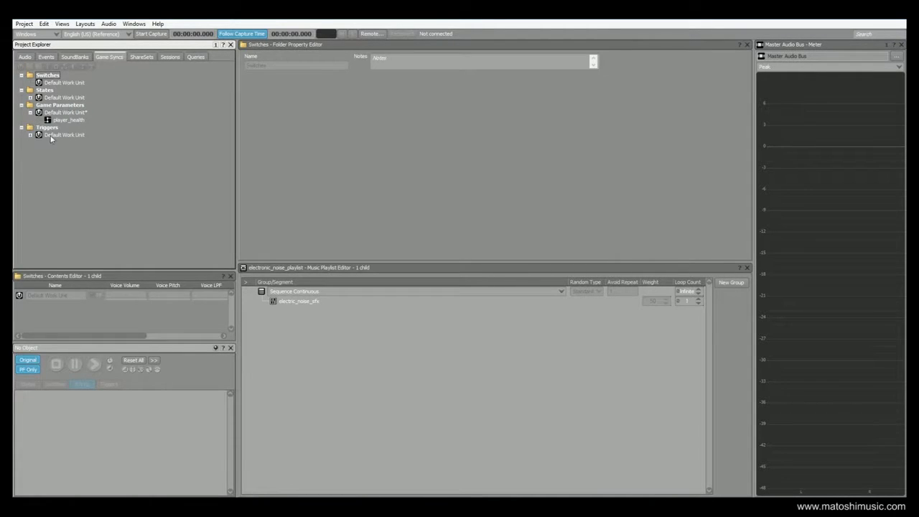
click(68, 120)
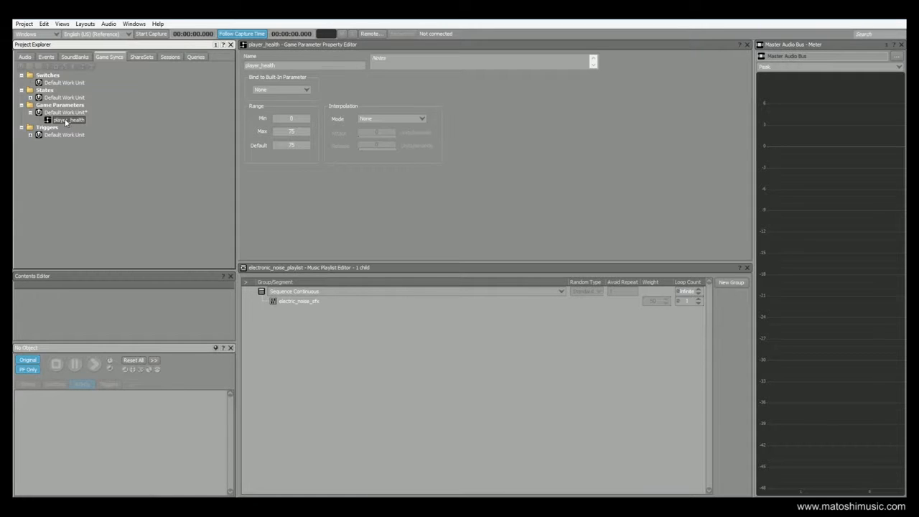
click(25, 57)
click(80, 119)
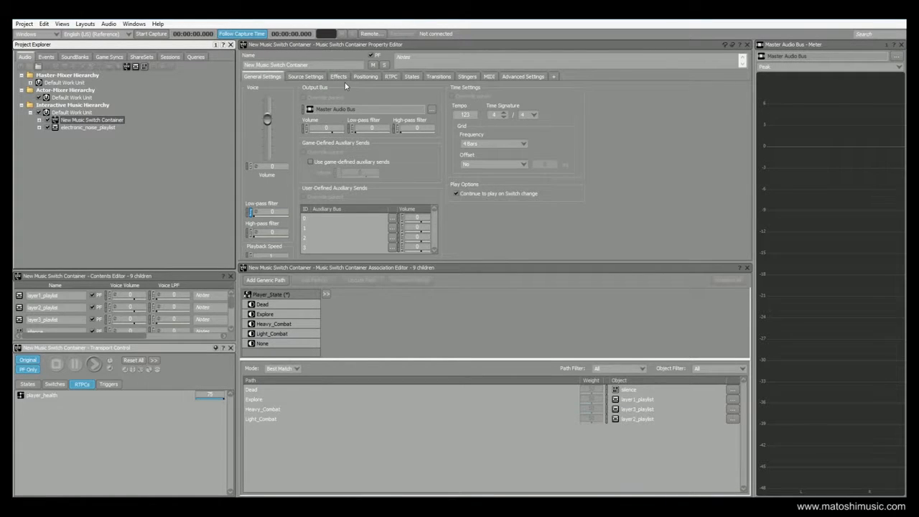
- Preview the switch container's player_health Voice Low-pass Filter curve, then select electronic_noise_playlist
click(389, 78)
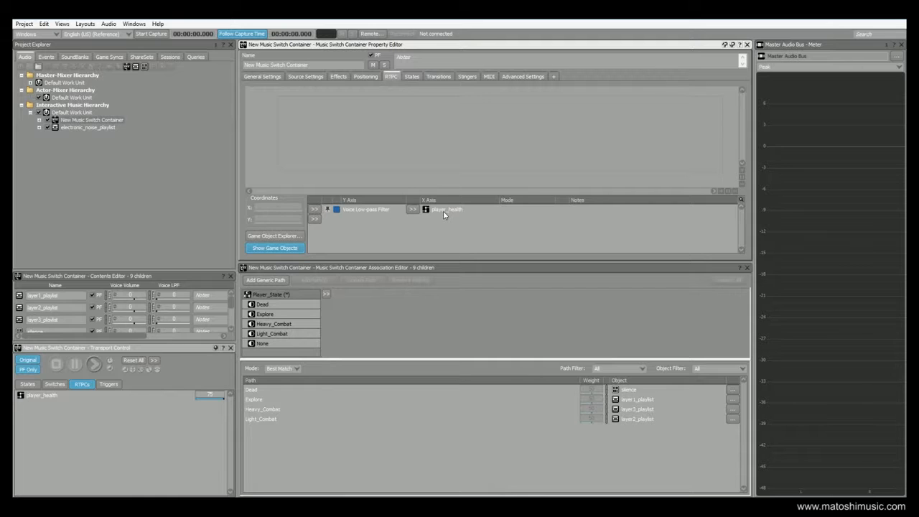
click(380, 211)
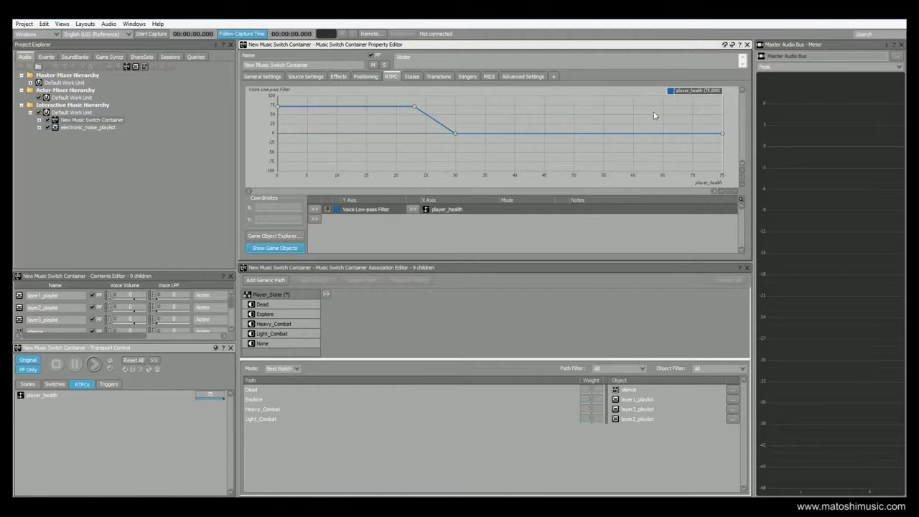
drag(686, 91, 446, 157)
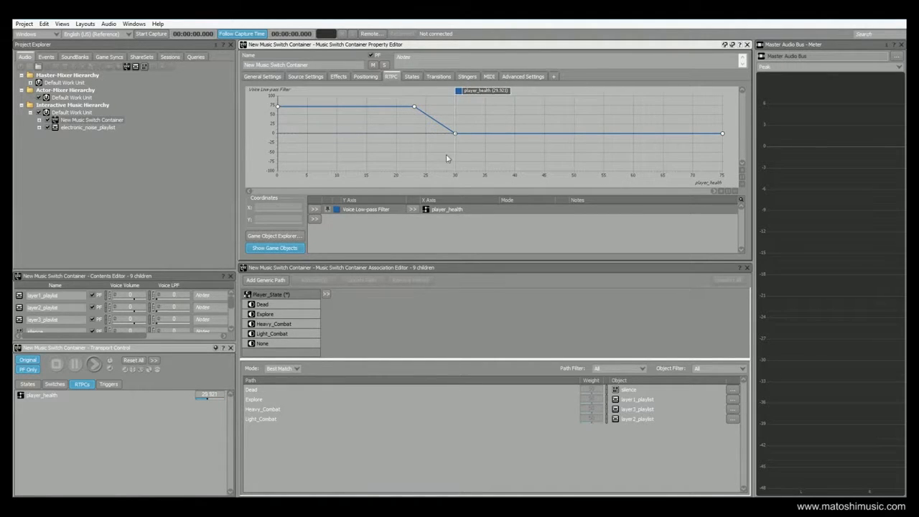
drag(465, 91, 720, 99)
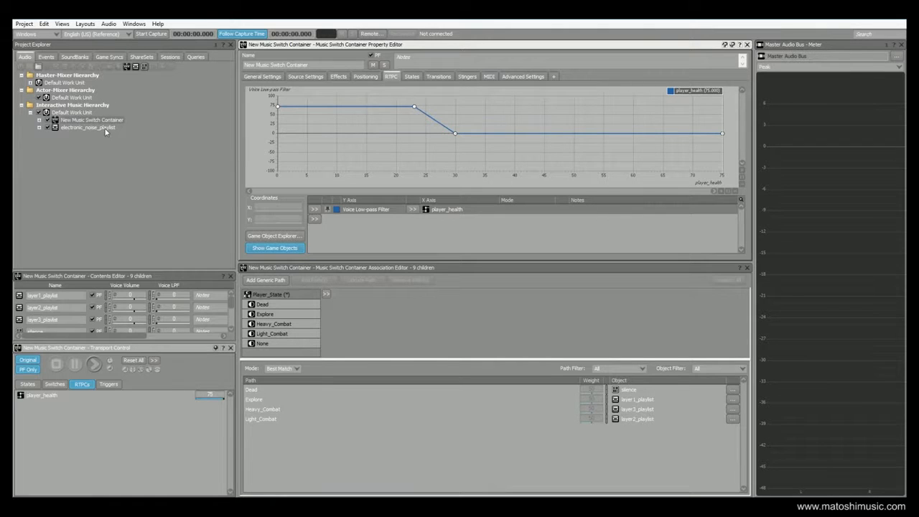
click(72, 127)
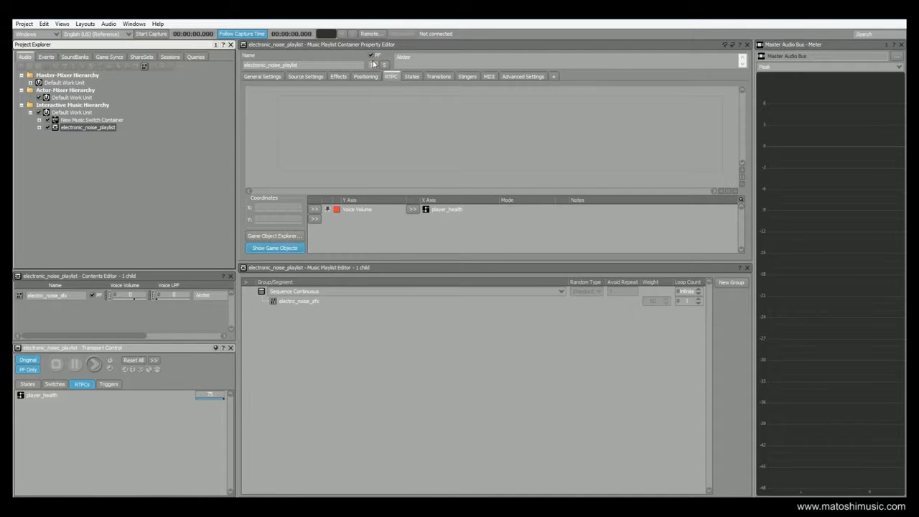
- Show electronic_noise_playlist's Voice Volume curve and drag player_health down toward half health
click(360, 211)
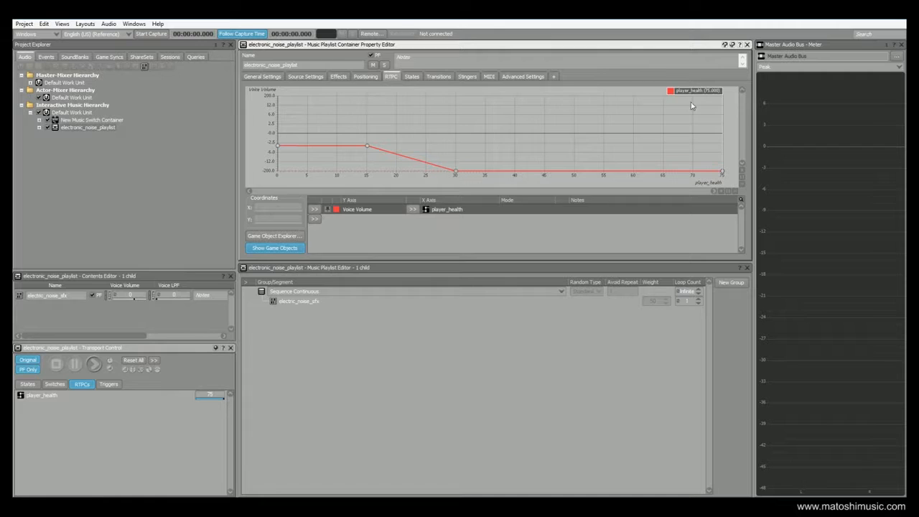
drag(698, 91, 723, 92)
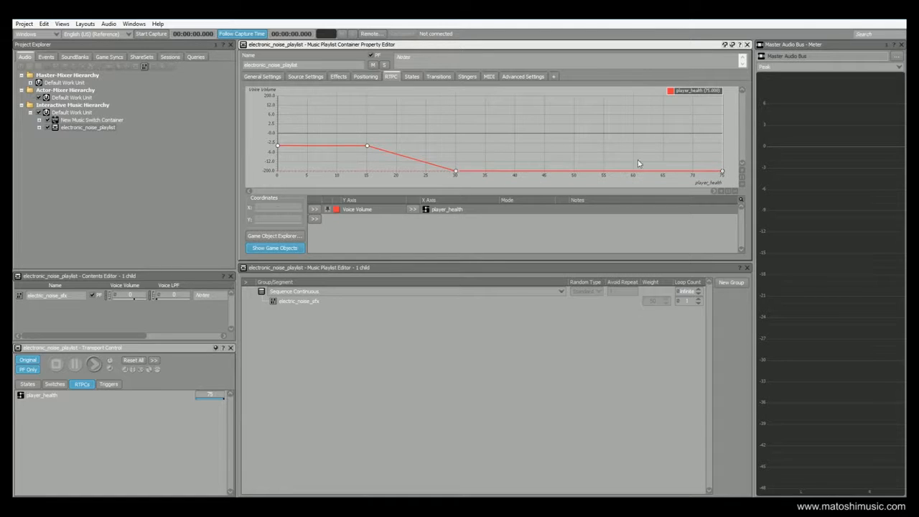
drag(680, 85, 278, 85)
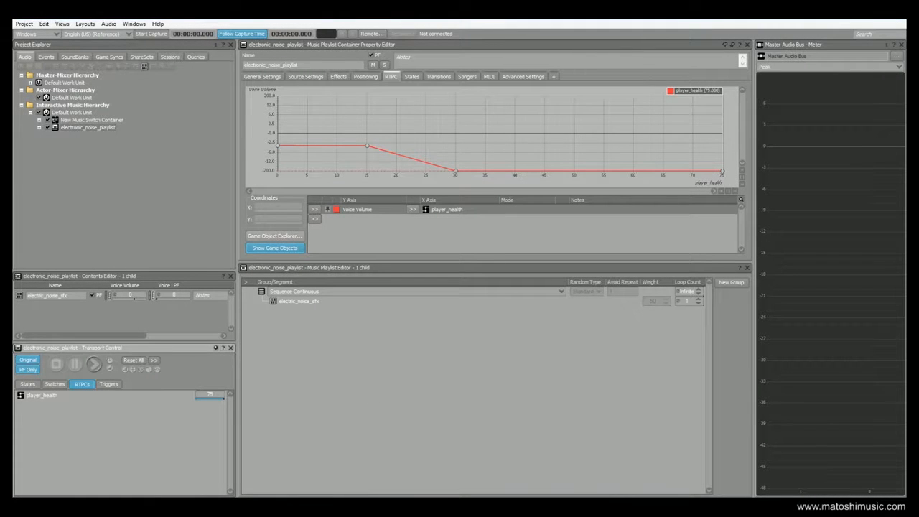
click(61, 24)
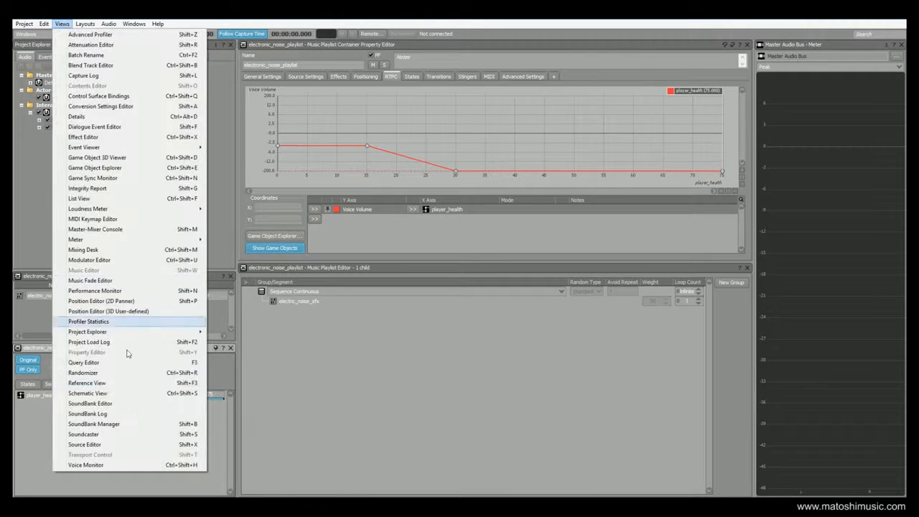
- In Soundcaster, play level_start, enemies_active and boss_active, lowering player_health to 0, then close it
click(122, 435)
click(278, 301)
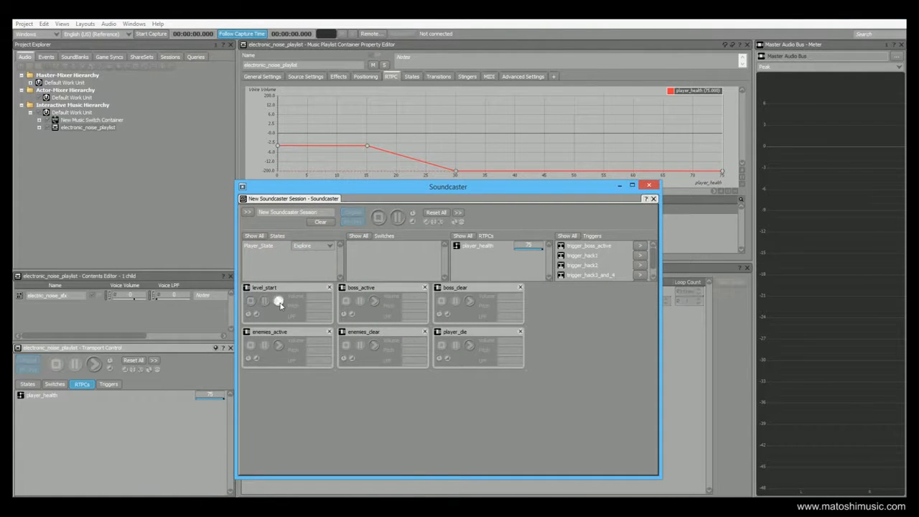
click(278, 345)
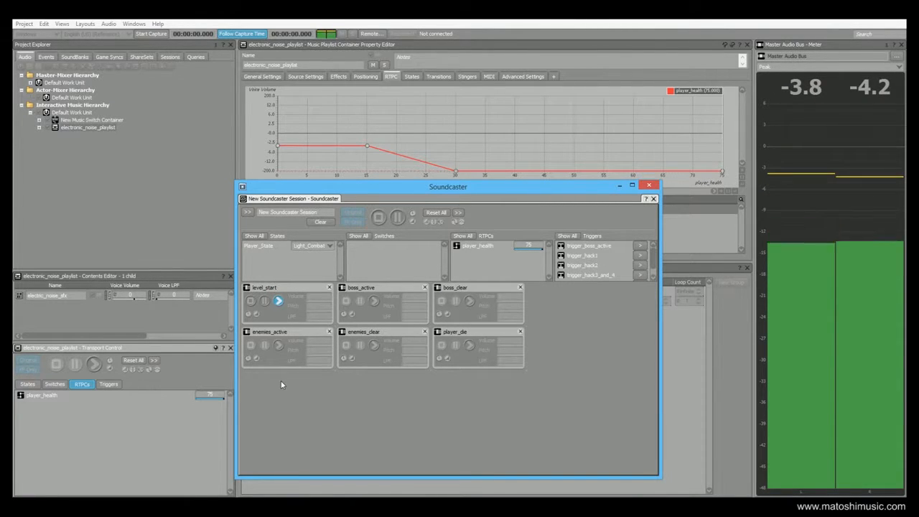
click(374, 304)
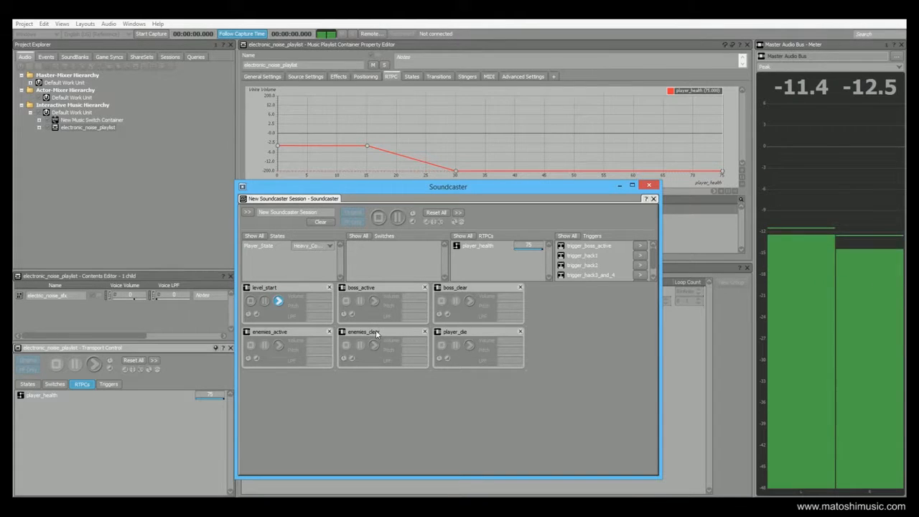
mouse_move(542, 249)
mouse_down()
mouse_move(572, 255)
mouse_move(486, 256)
mouse_up()
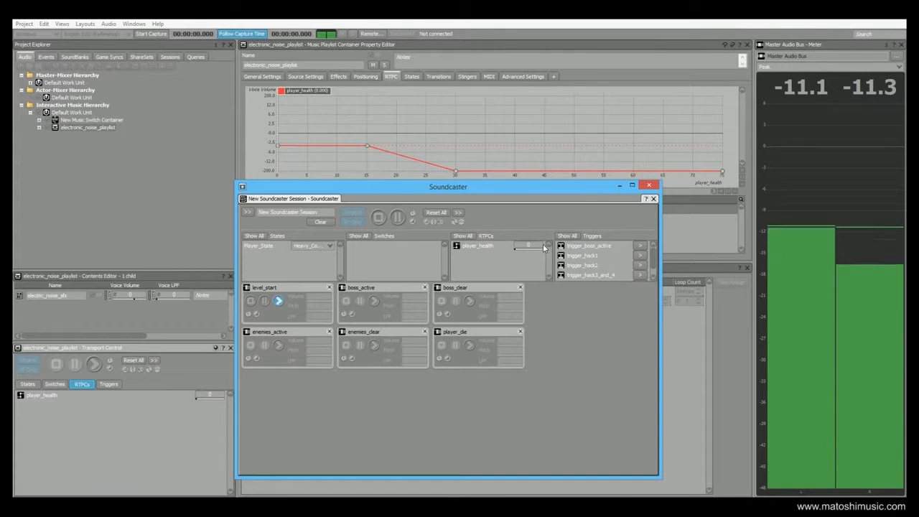
click(492, 269)
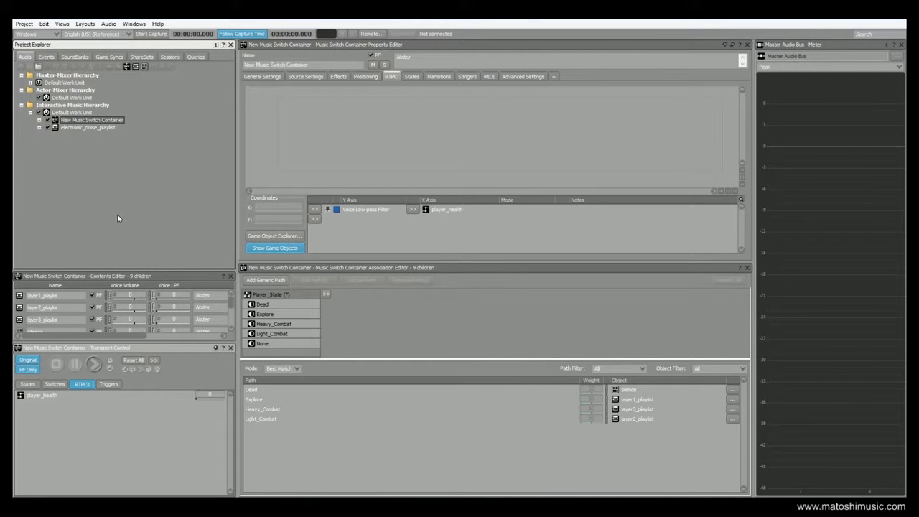
- Open player_die and review its actions: Set State Dead, music plays, trigger_player_die, Set State Explore
click(46, 56)
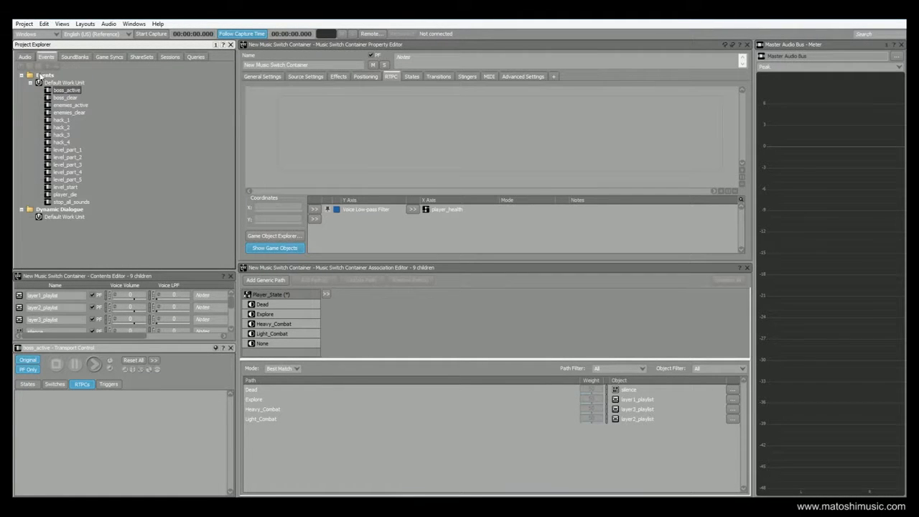
click(61, 195)
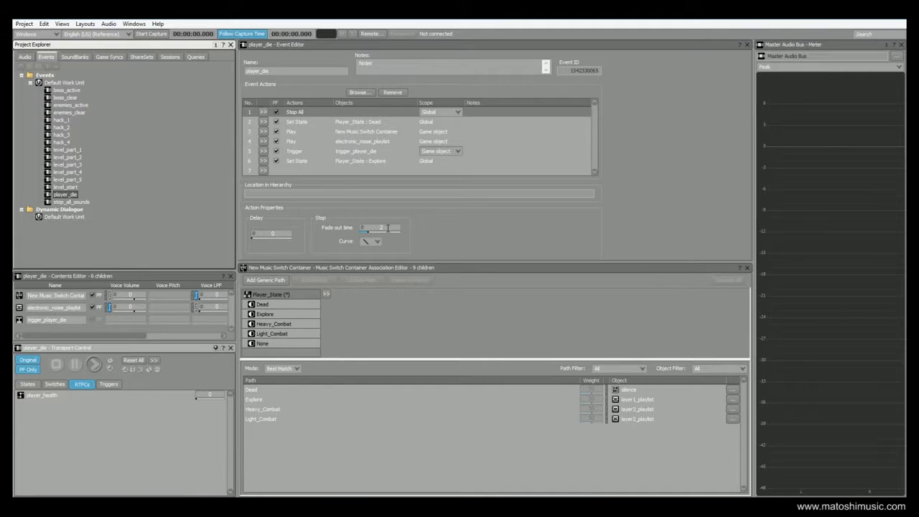
click(297, 125)
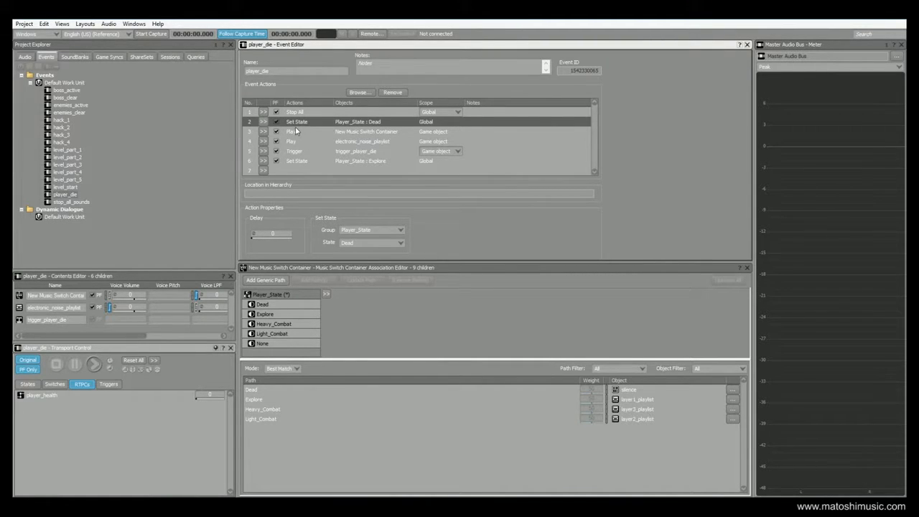
click(368, 133)
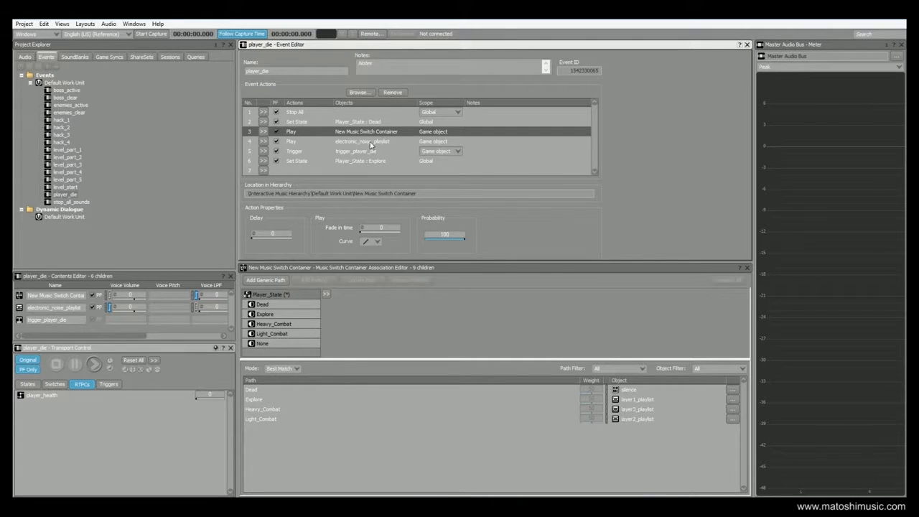
click(370, 142)
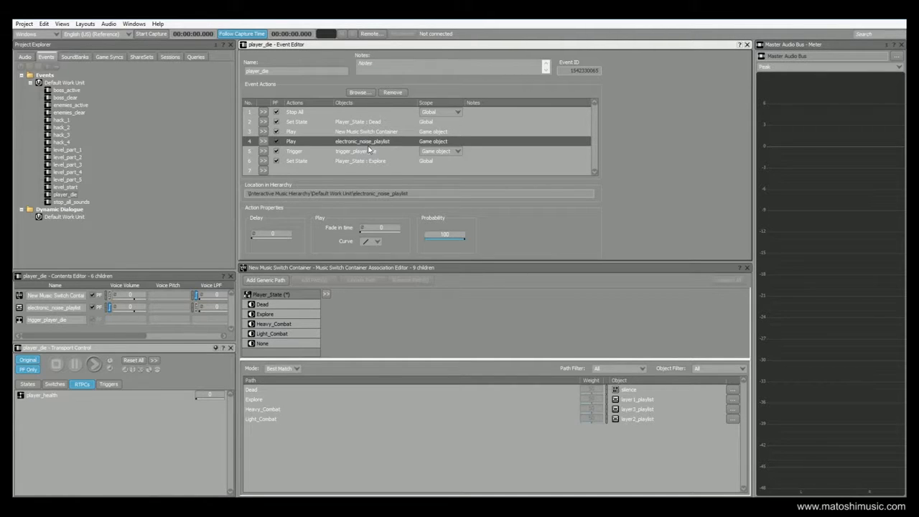
click(351, 155)
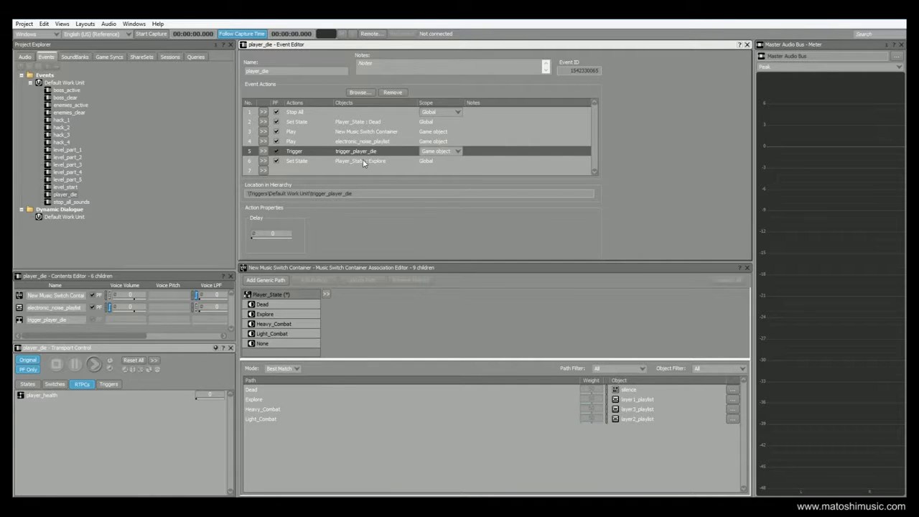
click(350, 161)
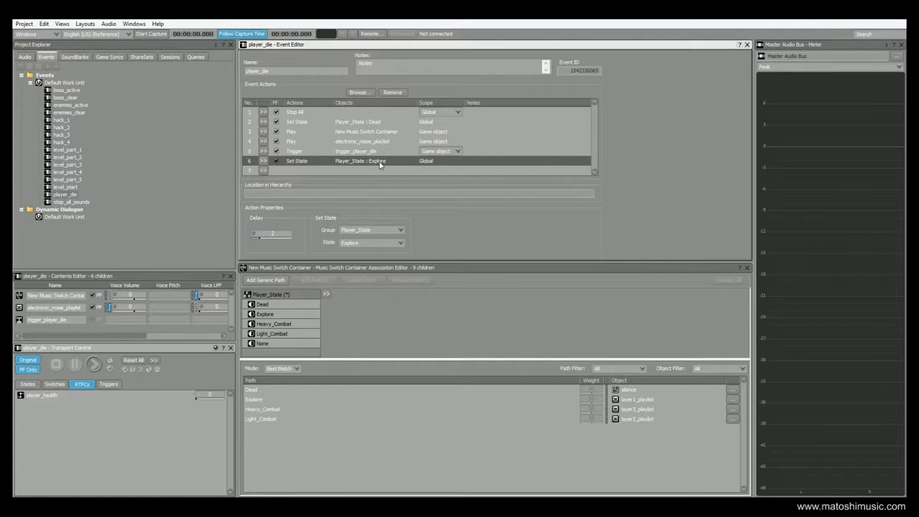
- Give the Set State Explore action a Delay of 2, comparing it with the Dead state change
click(273, 235)
text(2)
click(352, 122)
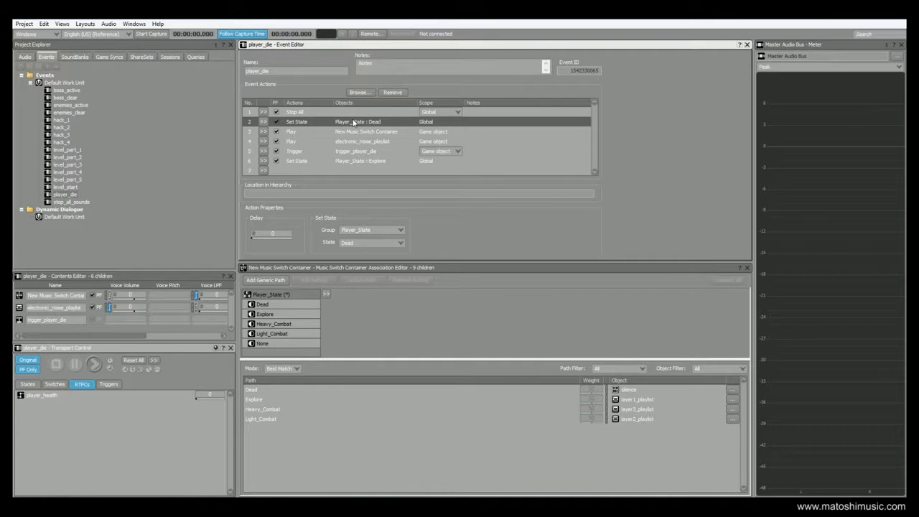
click(348, 163)
click(353, 123)
click(349, 161)
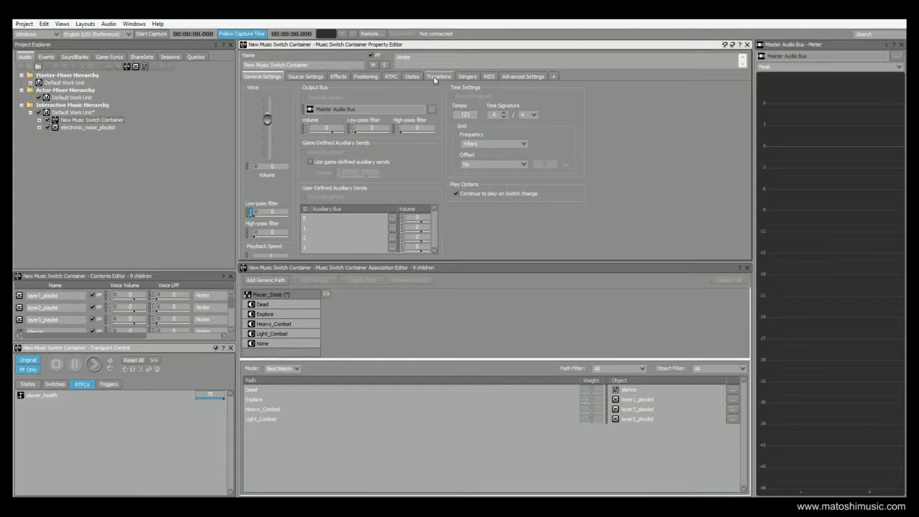
- Show the New Music Switch Container's Transitions tab with its Any-to-Any rule
click(435, 77)
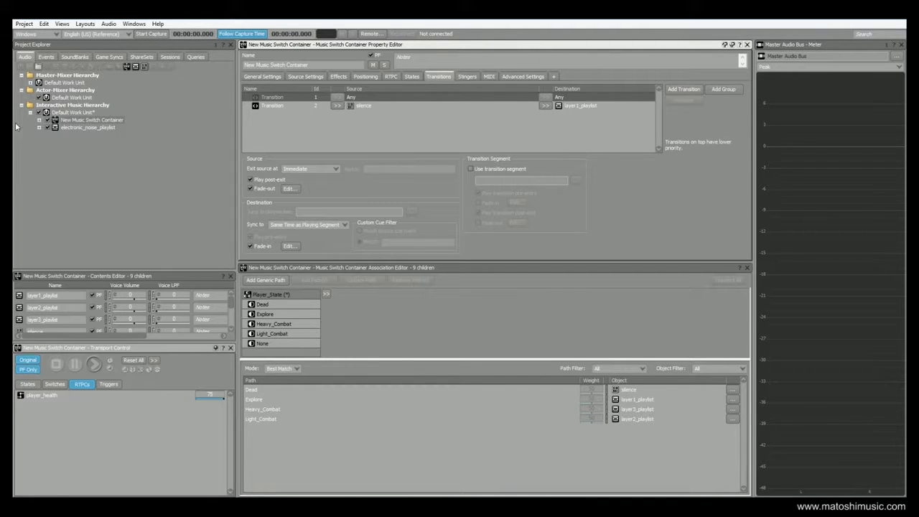
- Check the source fade-out and 1 s, -0.5 offset fade-in, then select the silence-to-layer1_playlist transition
click(39, 120)
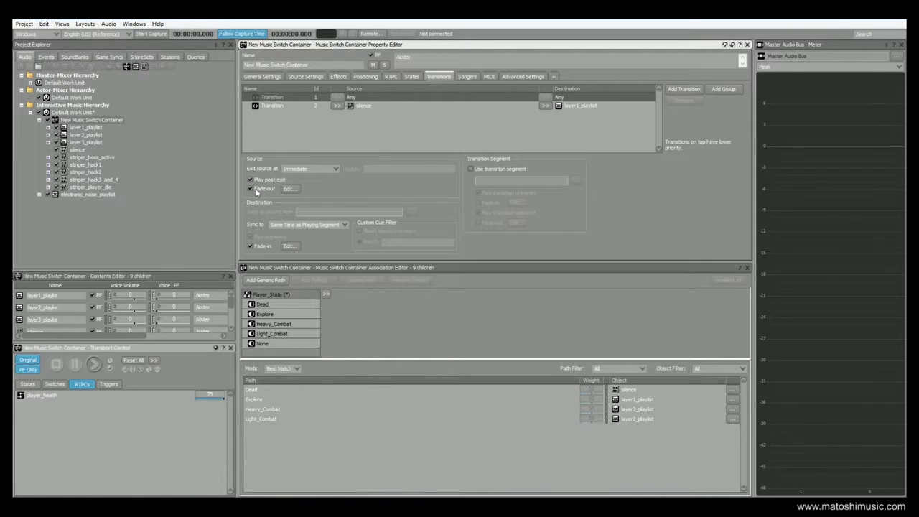
click(289, 189)
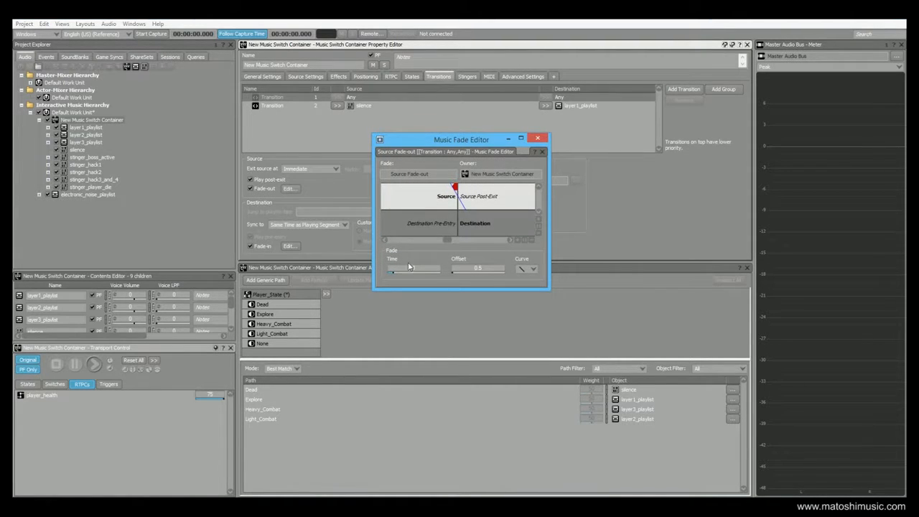
click(537, 138)
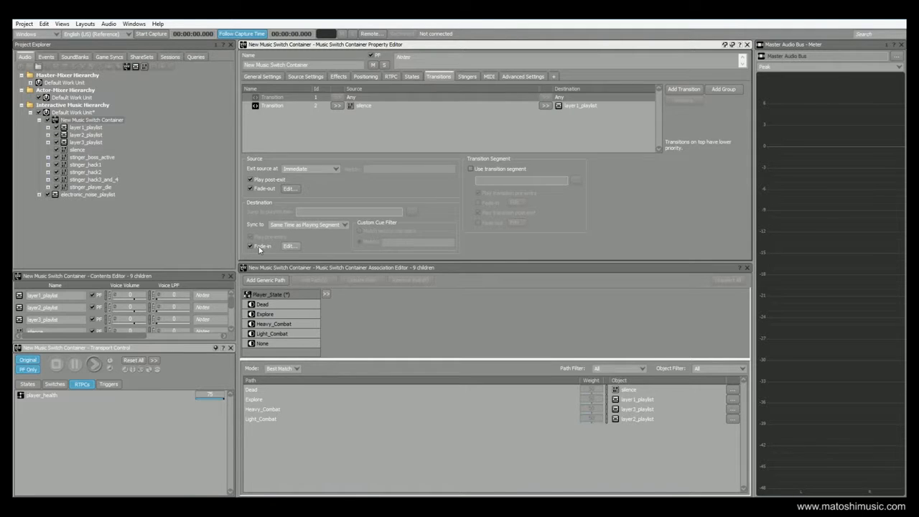
click(290, 247)
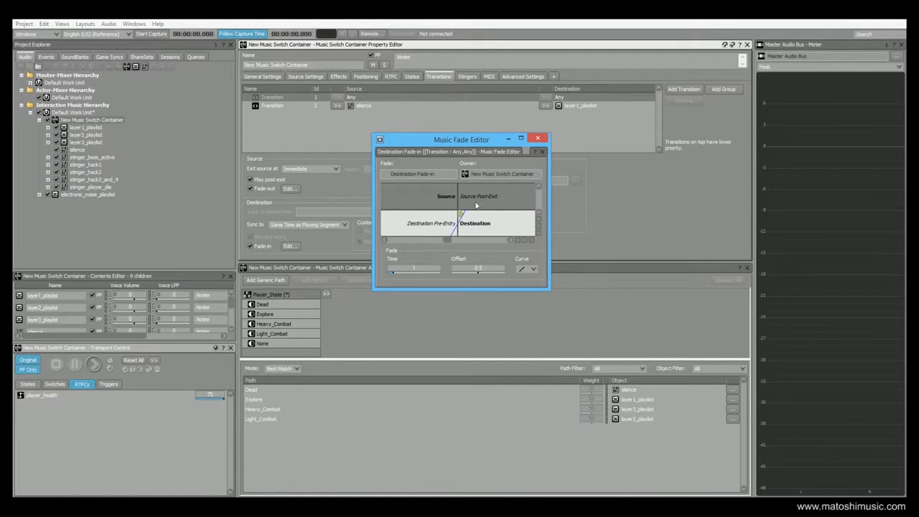
click(537, 138)
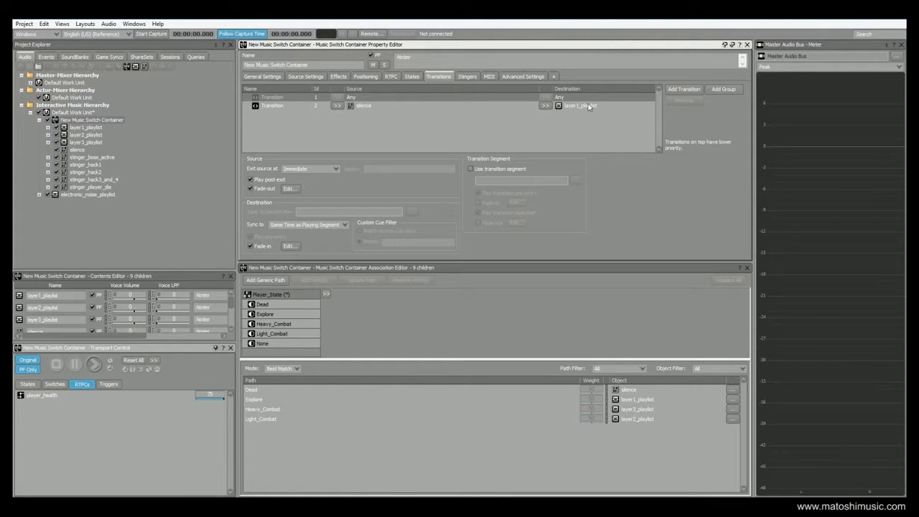
click(372, 107)
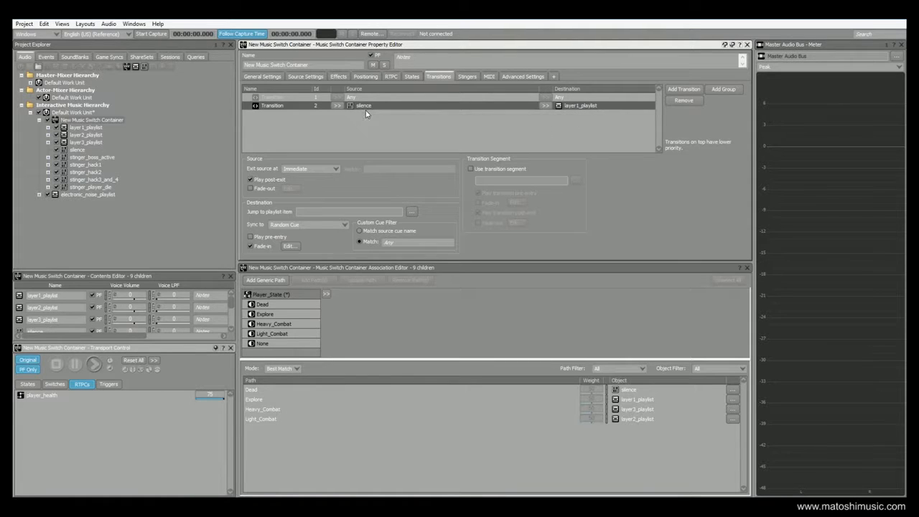
- Open the silence music segment to see its empty editor with no tracks
click(76, 149)
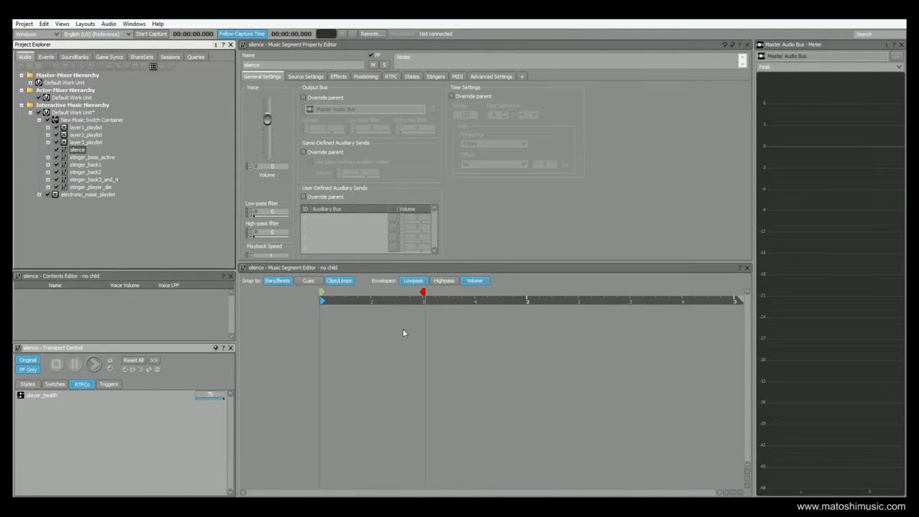
- Reselect New Music Switch Container, check the Dead state path, and list its transitions
click(84, 120)
click(271, 305)
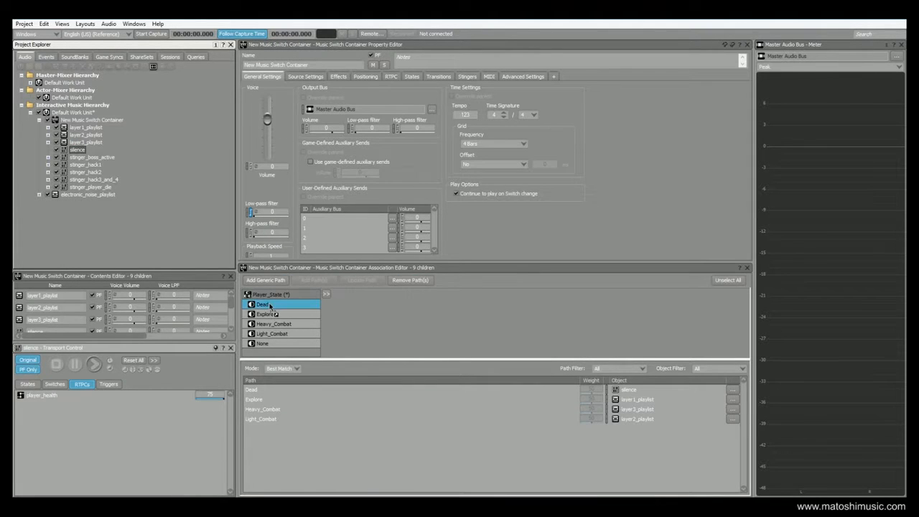
drag(273, 306, 273, 306)
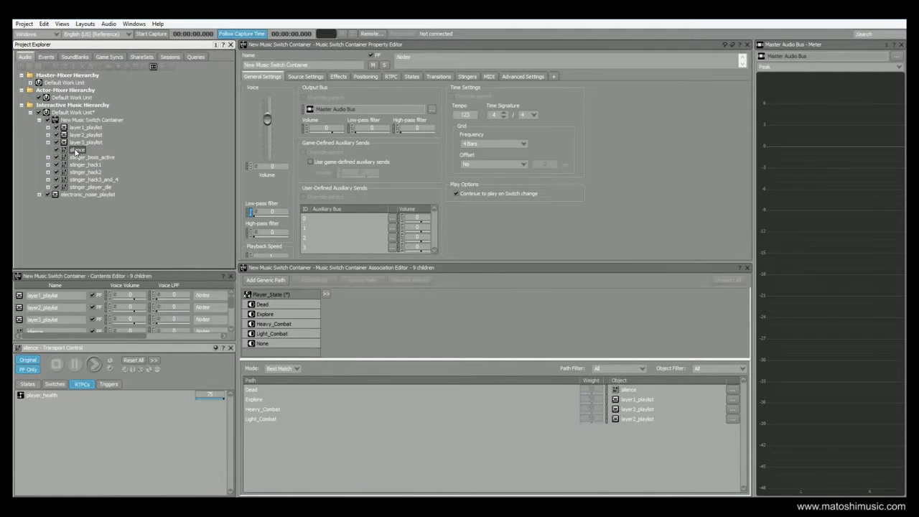
click(83, 120)
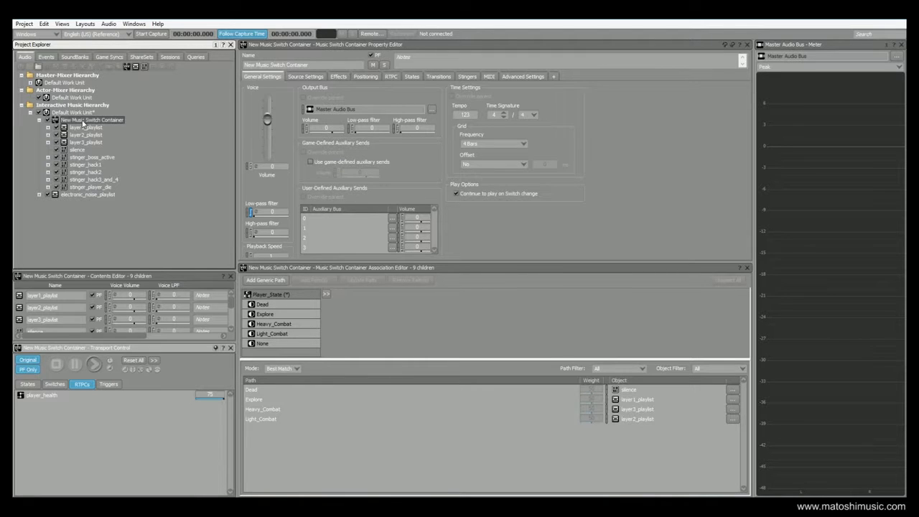
click(438, 76)
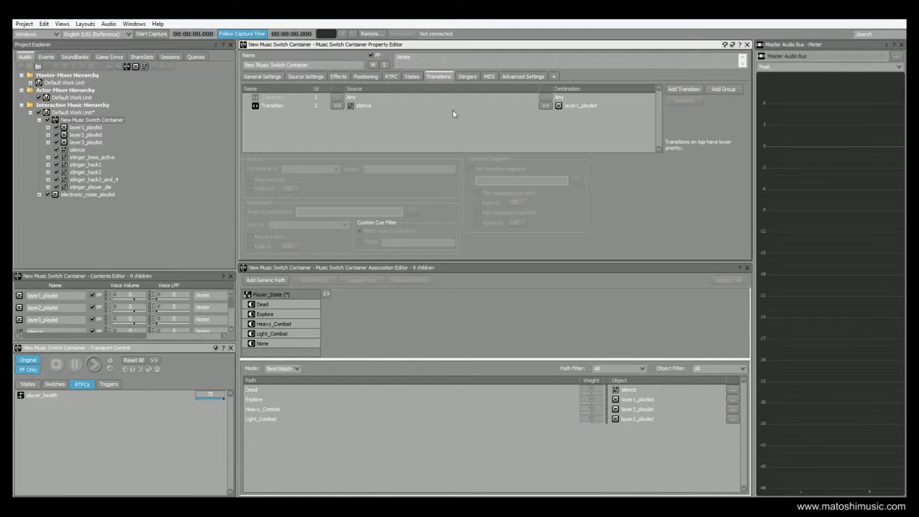
- Give the silence→layer1_playlist transition a 5-second fade-in, then open layer1_playlist
click(578, 106)
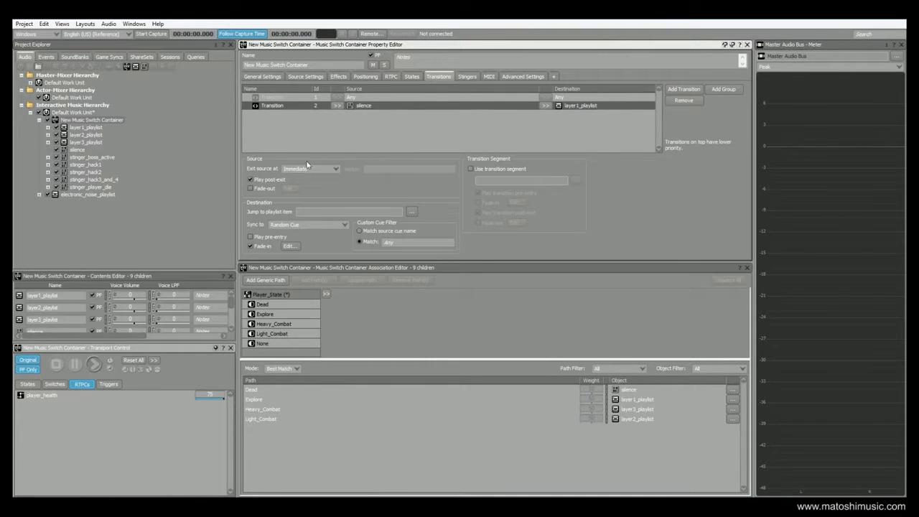
click(289, 246)
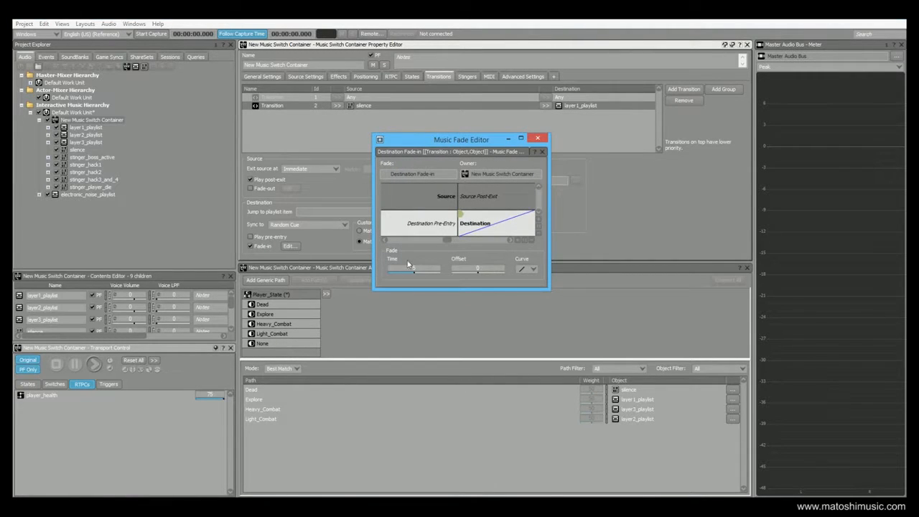
click(537, 138)
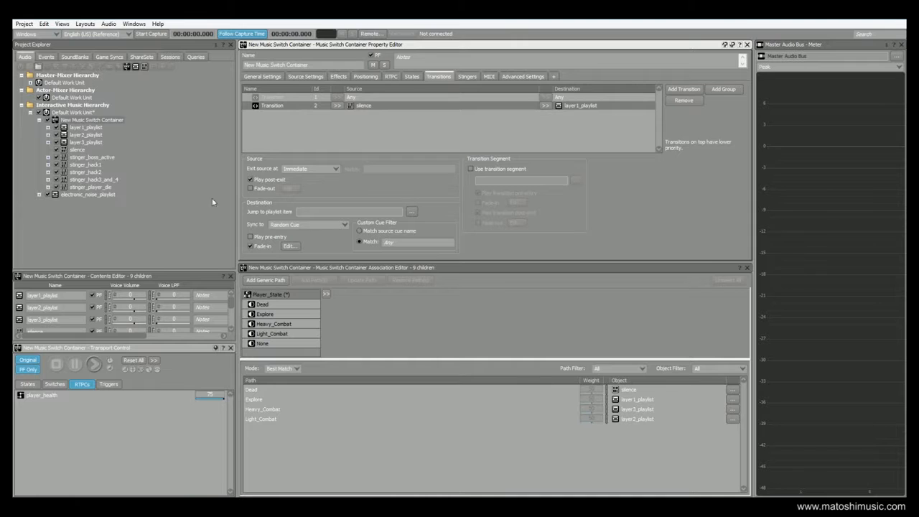
click(53, 127)
click(48, 127)
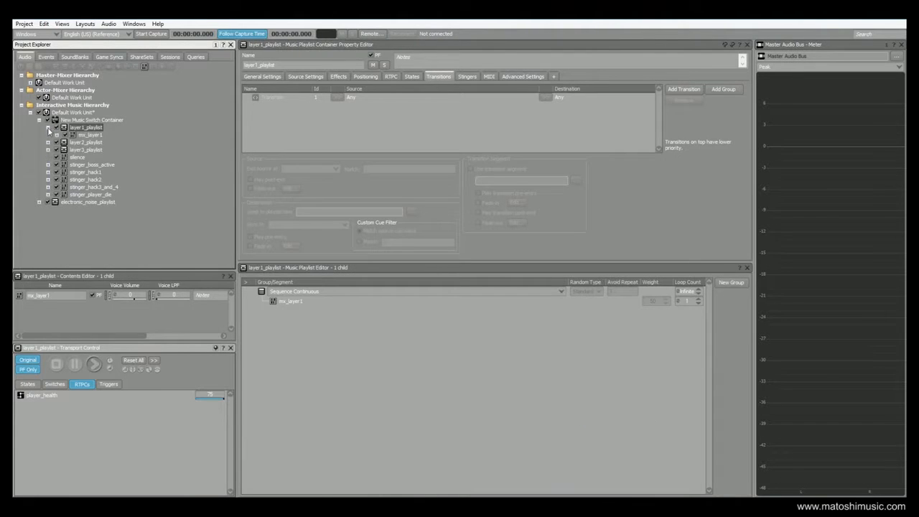
- Inspect mx_layer1's cues, then return to the New Music Switch Container's transition rules
click(90, 135)
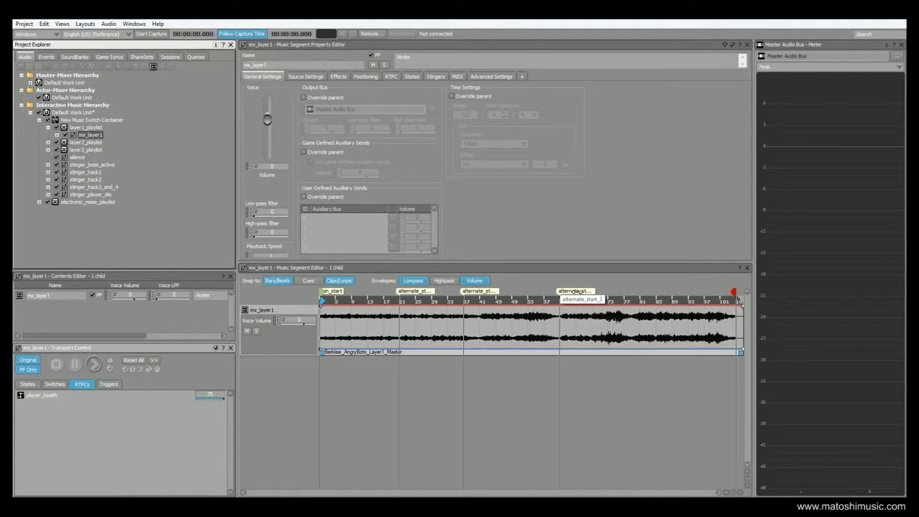
click(75, 121)
click(438, 76)
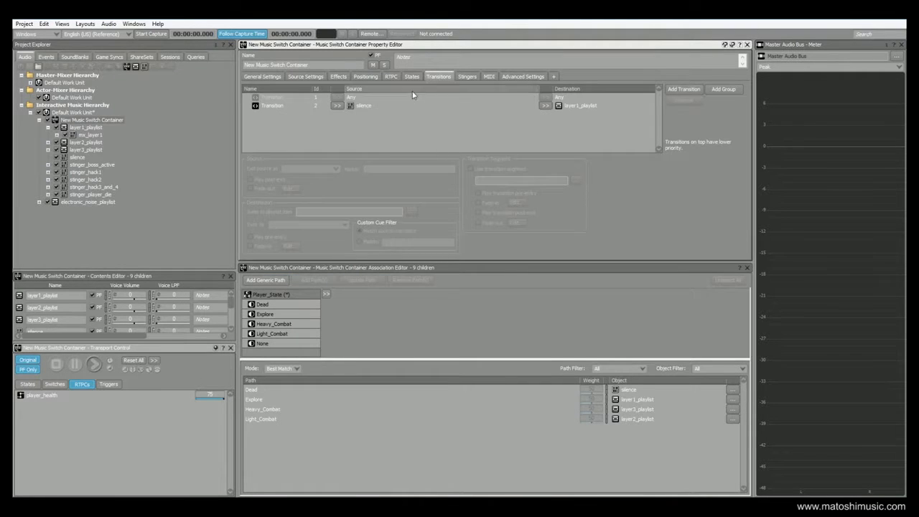
- Select the transition out of silence in the container's transition list
click(364, 108)
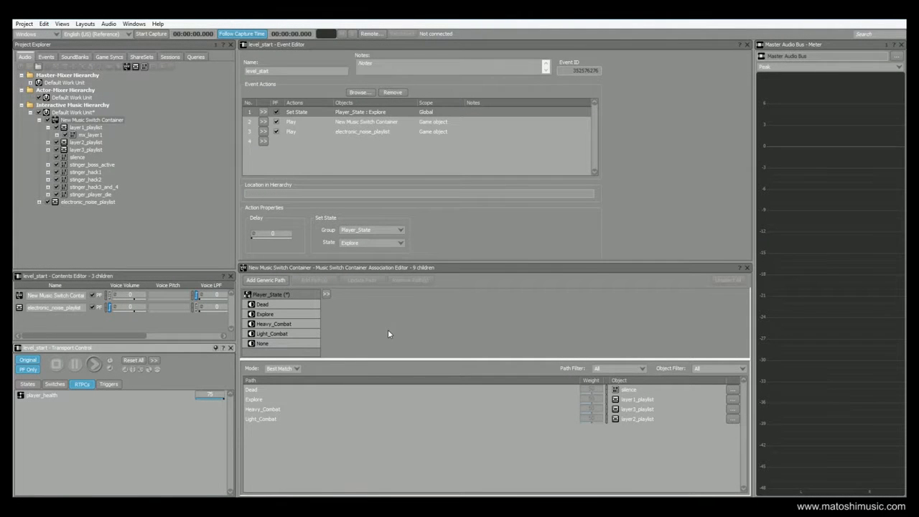
- In Soundcaster, play level_start then player_die to hear the Dead switch, then stop playback
click(62, 24)
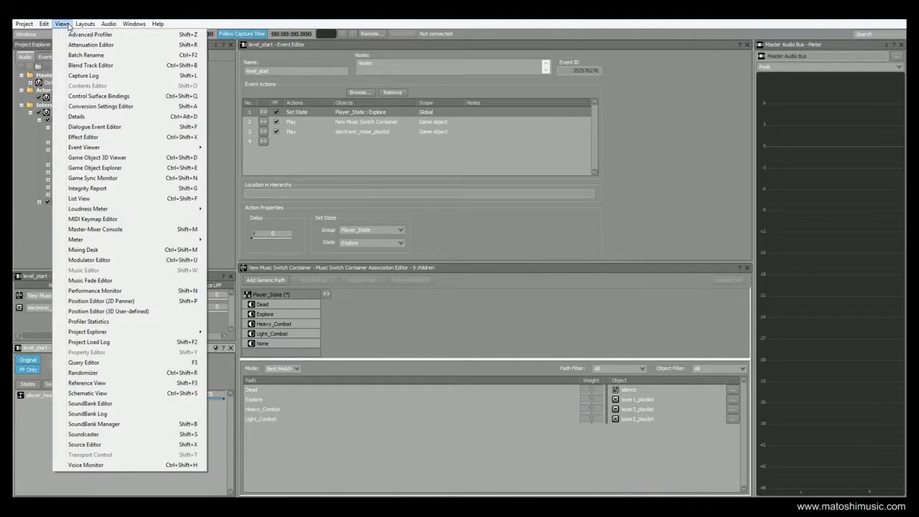
click(107, 435)
click(278, 301)
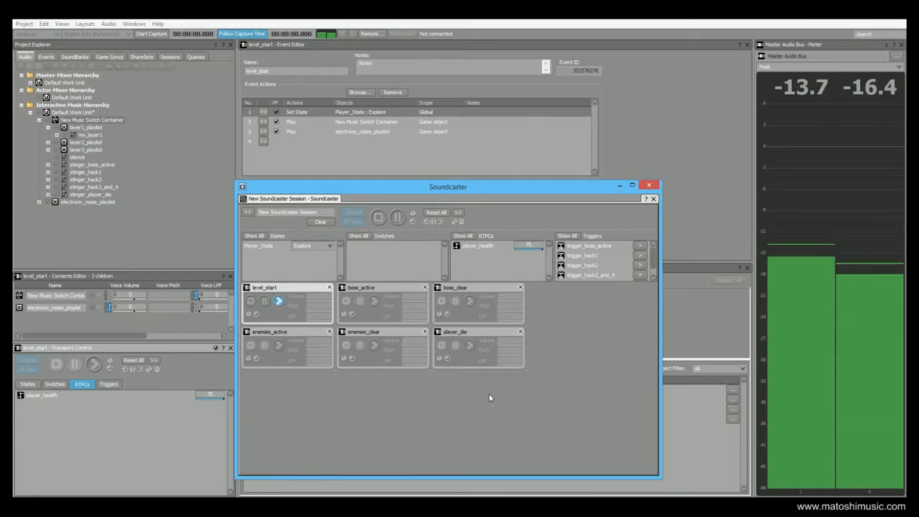
click(469, 346)
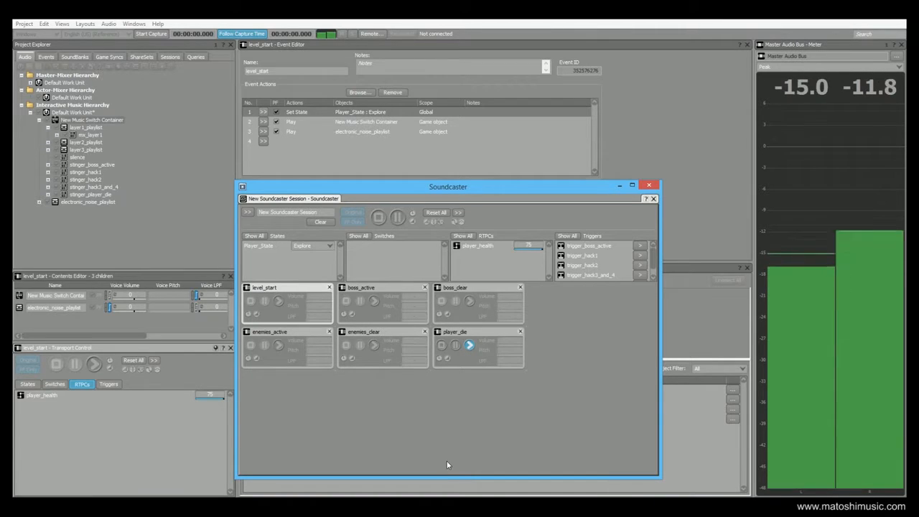
click(441, 345)
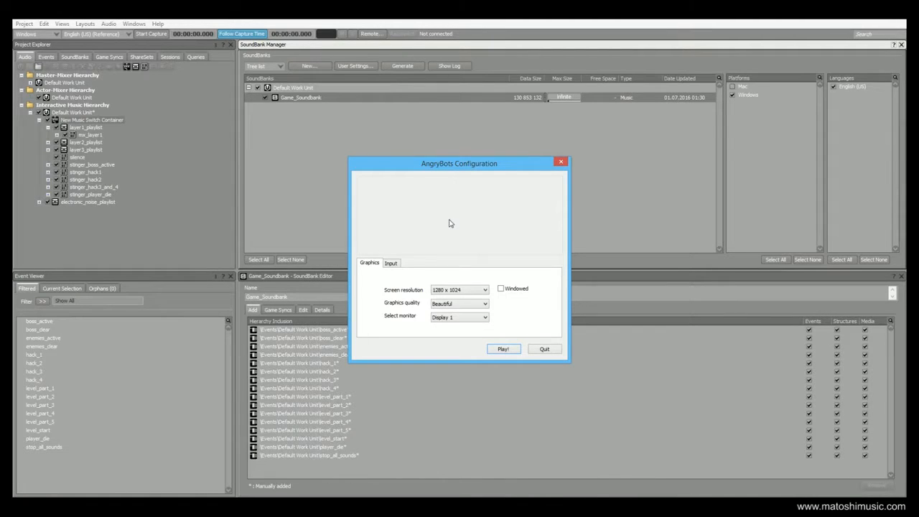
- Start AngryBots at 1280 x 1024 with Beautiful graphics quality
click(502, 350)
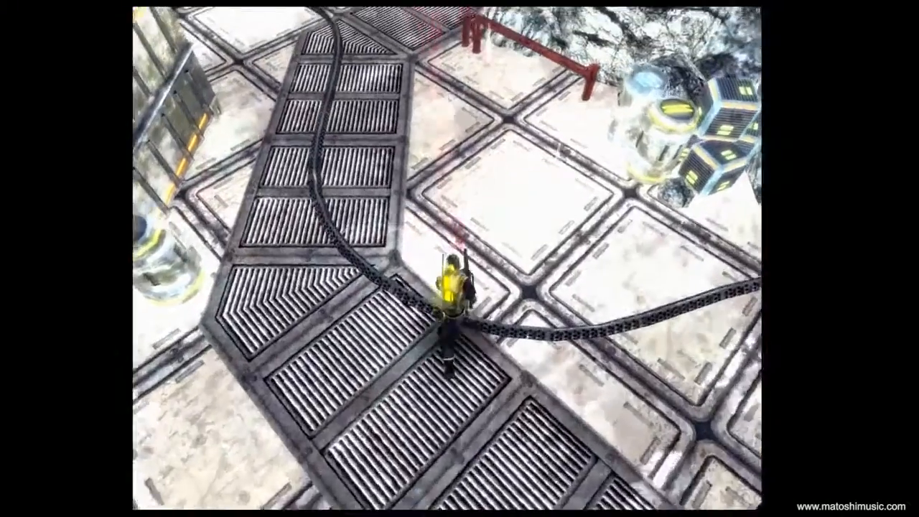
- Walk the soldier through the round door and tunnel, past the pillar
key(w)
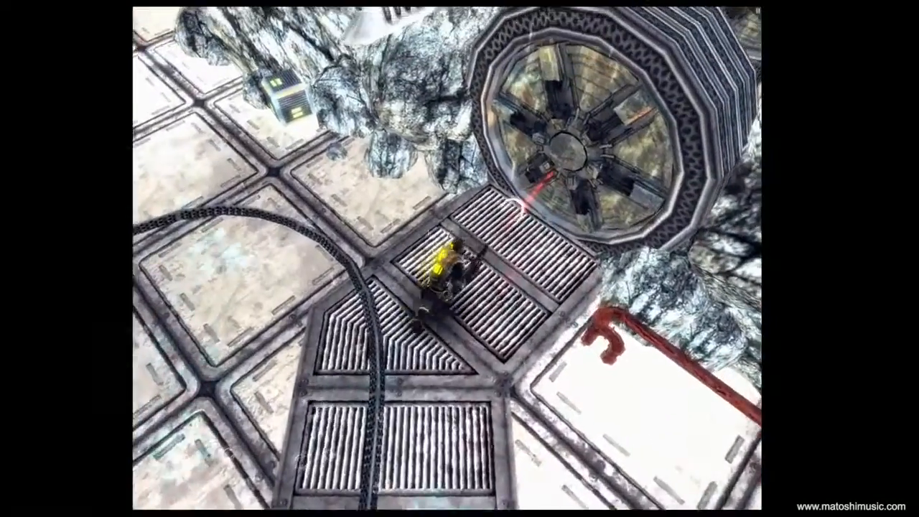
key(w)
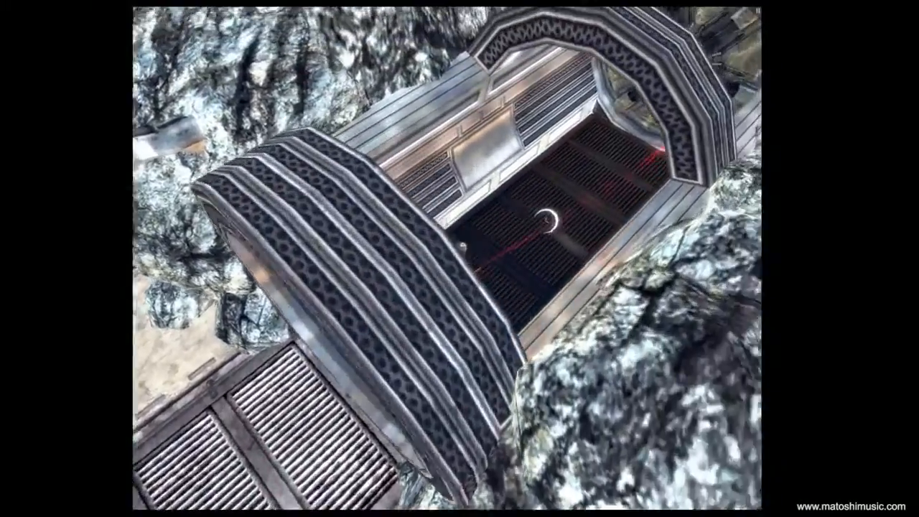
key(w)
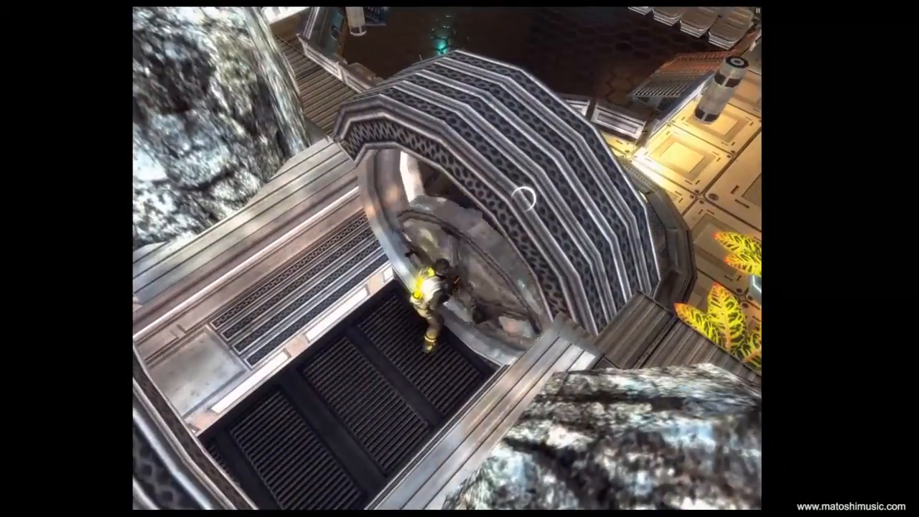
key(d)
key(w)
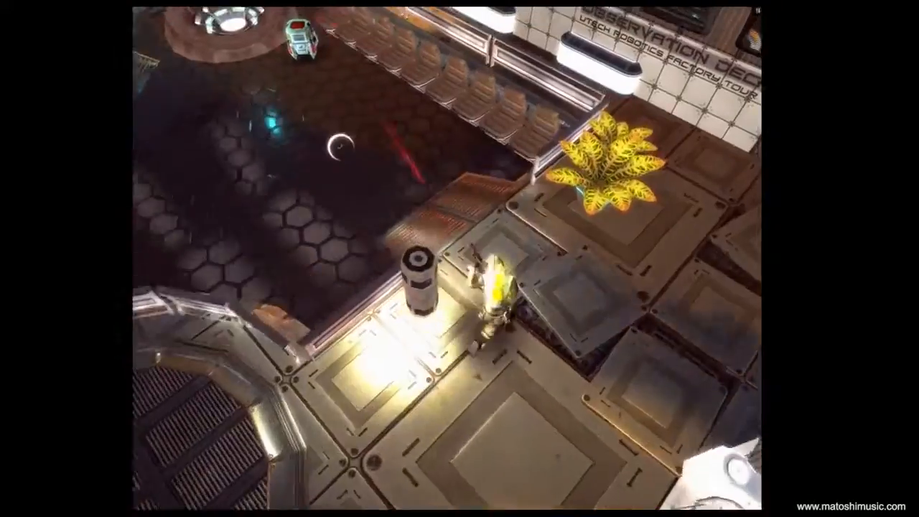
- Shoot the robot on the observation deck, then run through the doorway into the corridor
click(298, 158)
key(w)
key(a)
mouse_move(298, 158)
mouse_down()
mouse_move(347, 154)
mouse_move(349, 123)
mouse_move(369, 158)
mouse_up()
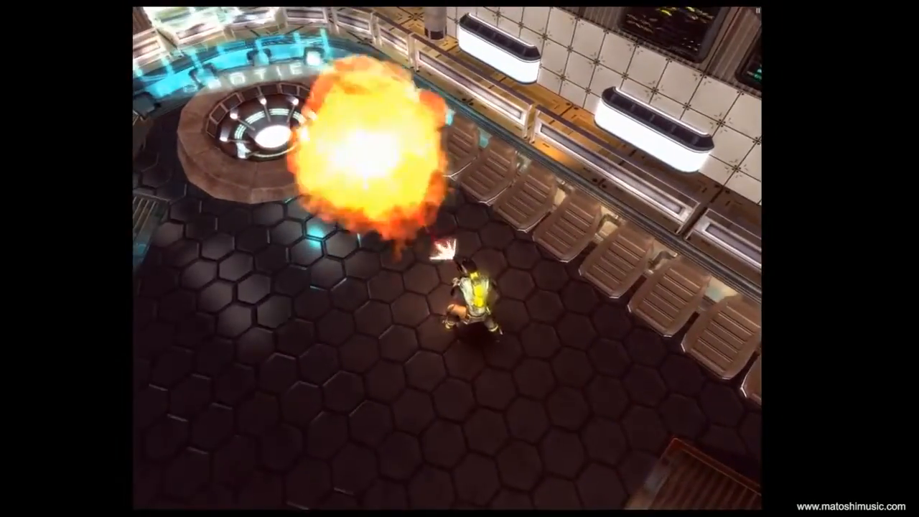
key(a)
key(w)
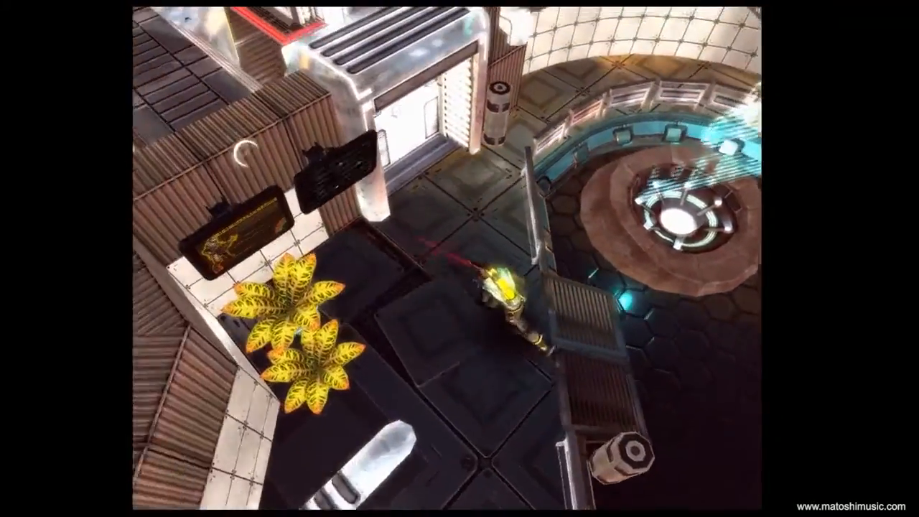
key(w)
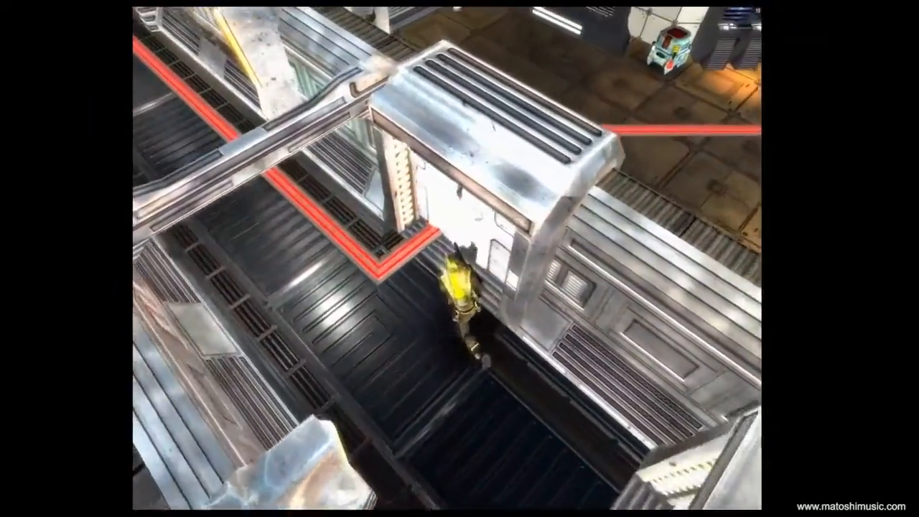